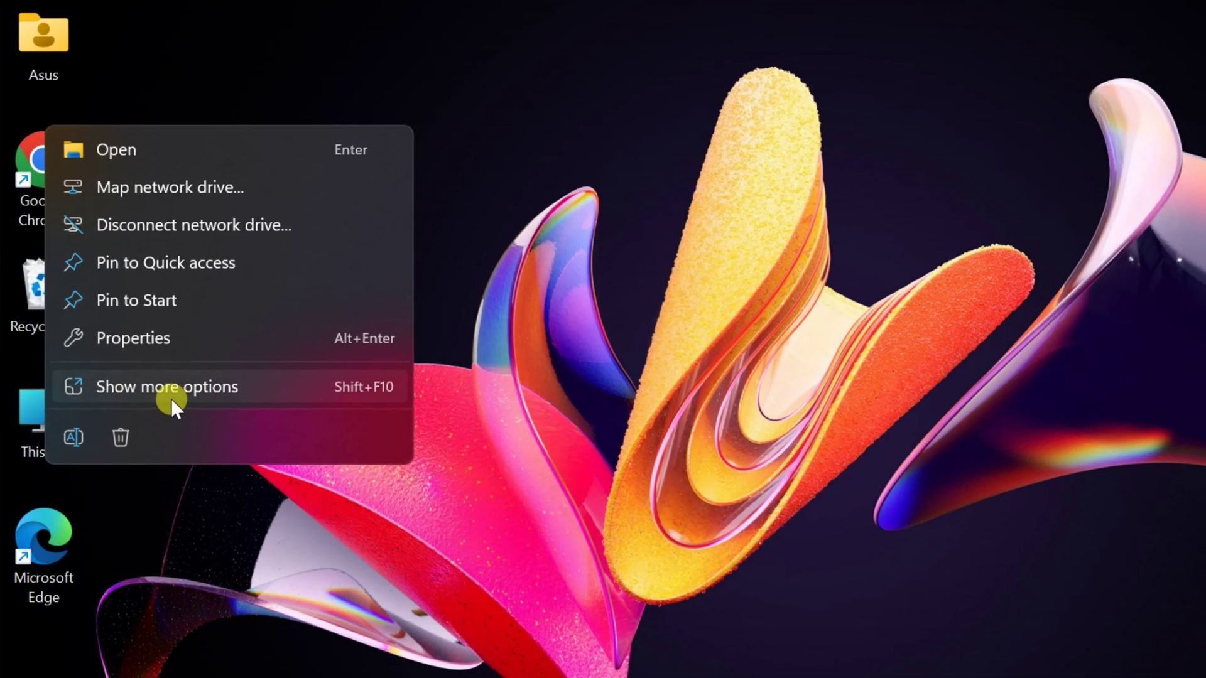
# Try Manage on This PC and dismiss the missing-shortcut error it raises.
pyautogui.click(171, 396)
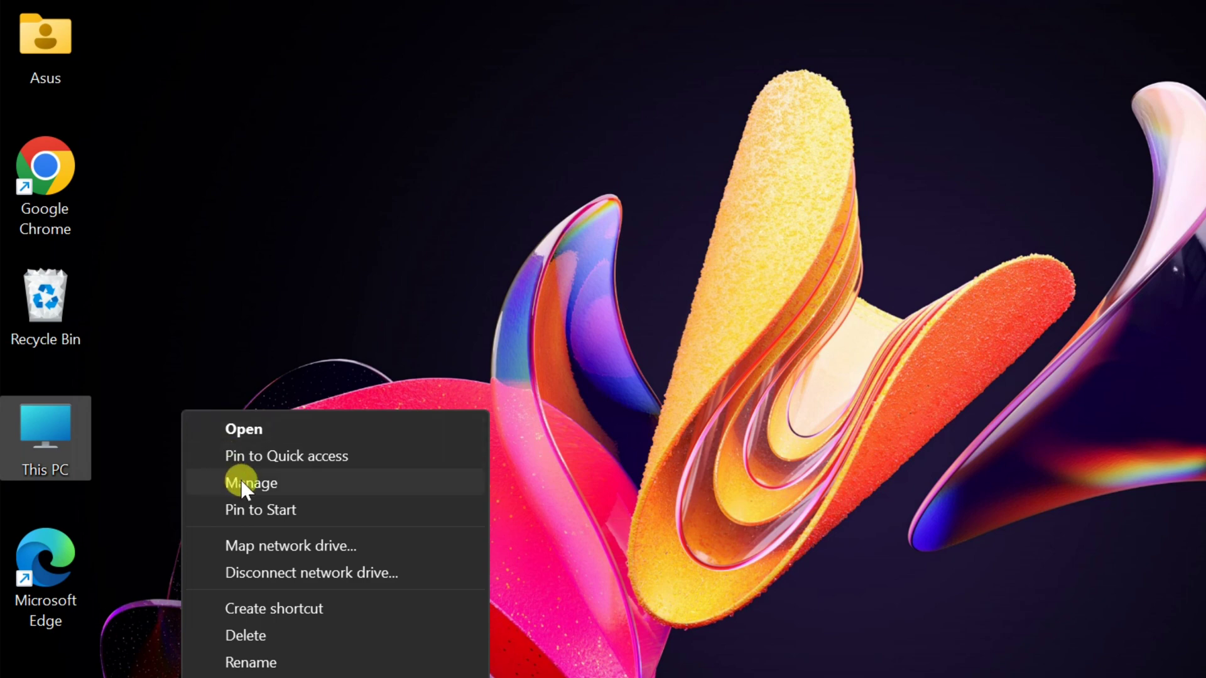
pyautogui.click(243, 486)
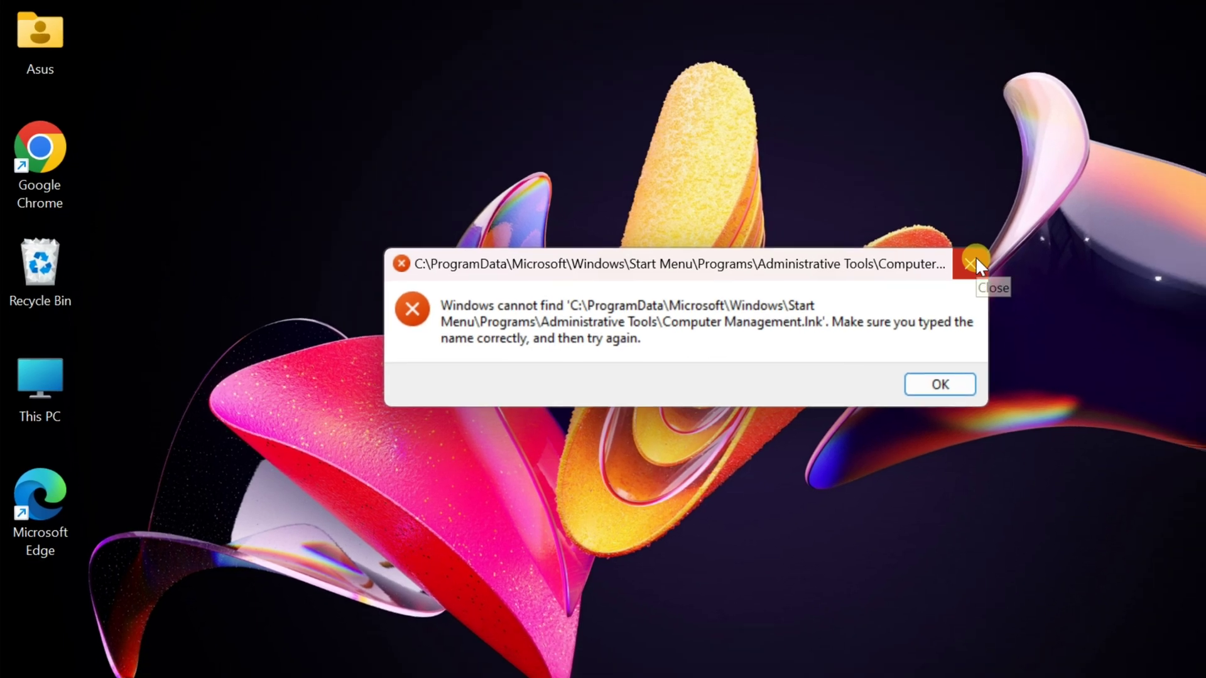
pyautogui.click(974, 256)
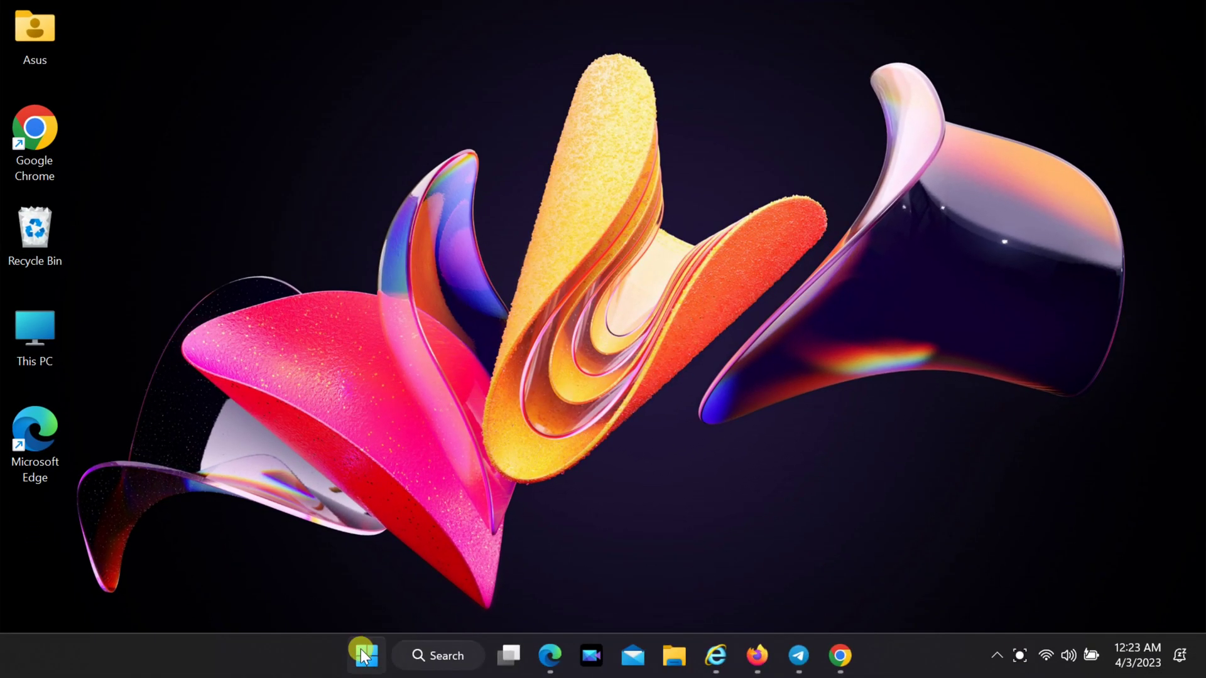
# Confirm Computer Management opens from the power-user menu, then bring up the desktop's New menu.
pyautogui.rightClick(365, 655)
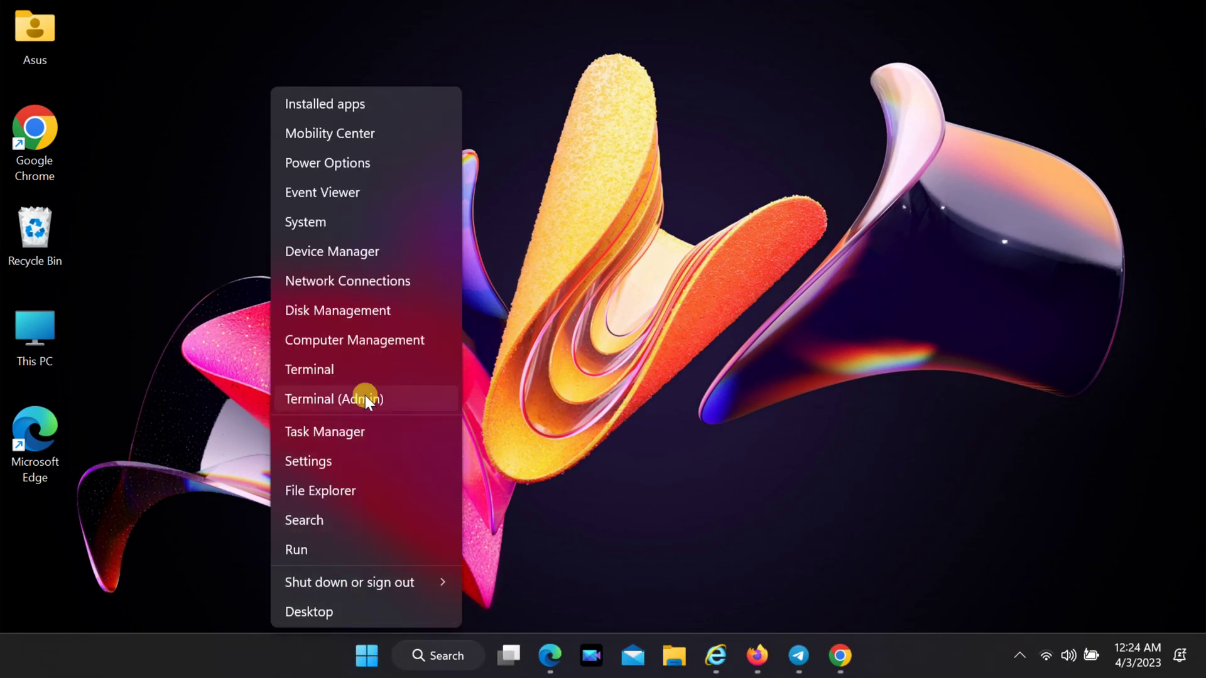
pyautogui.click(397, 339)
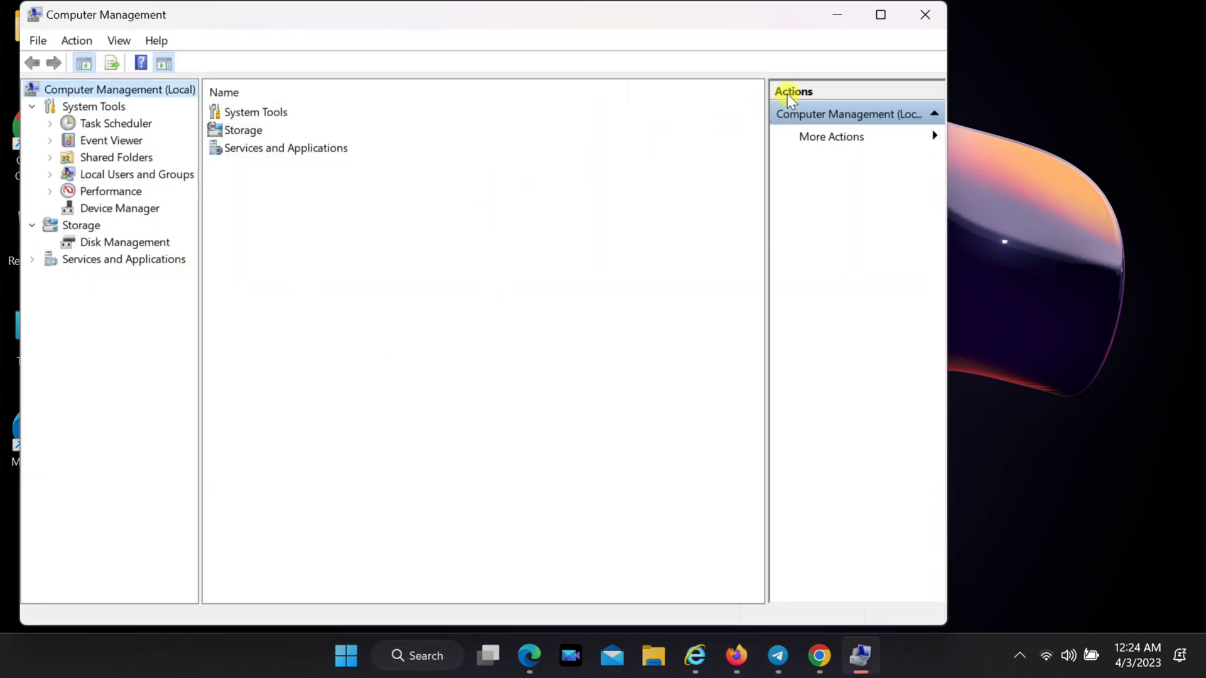
pyautogui.click(925, 17)
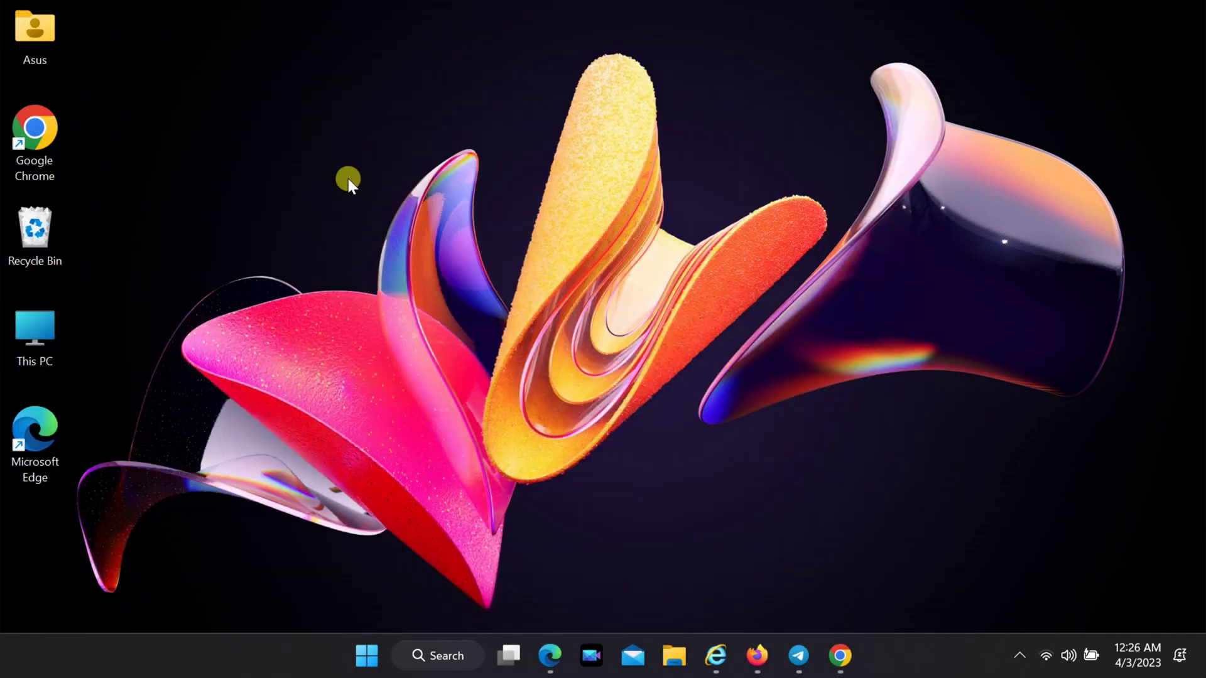
pyautogui.rightClick(226, 118)
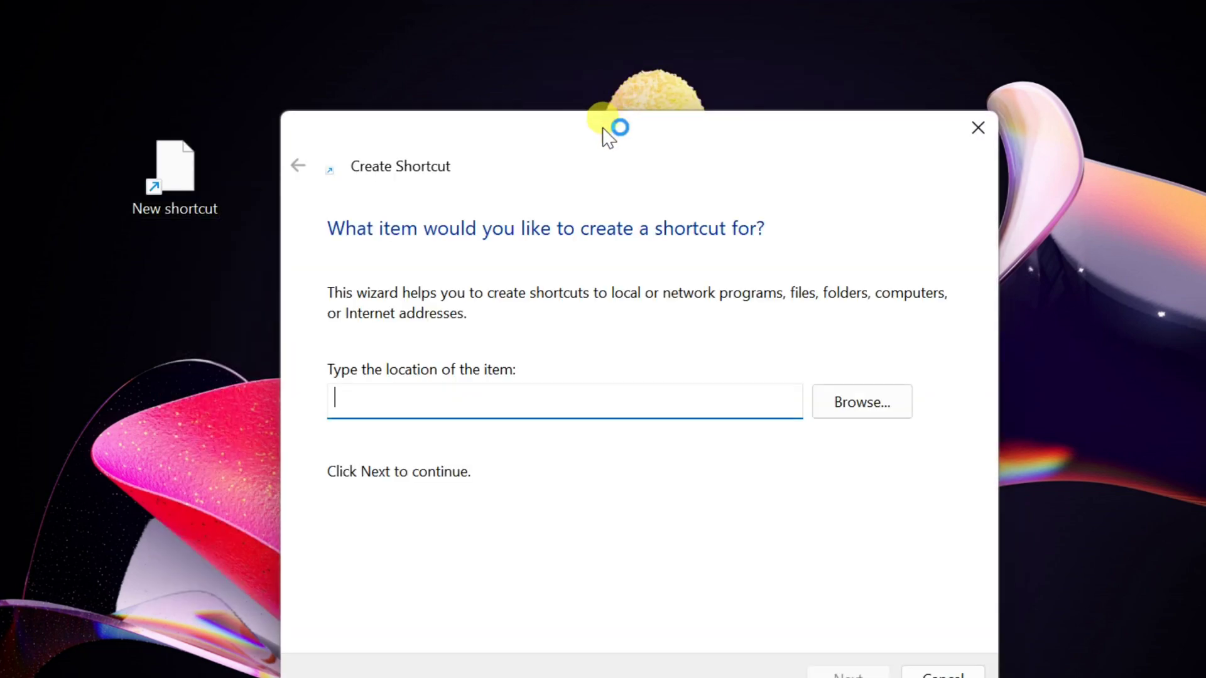
# Browse This PC > Local Disk (C:) > Windows and choose System32 as the shortcut location.
pyautogui.click(869, 412)
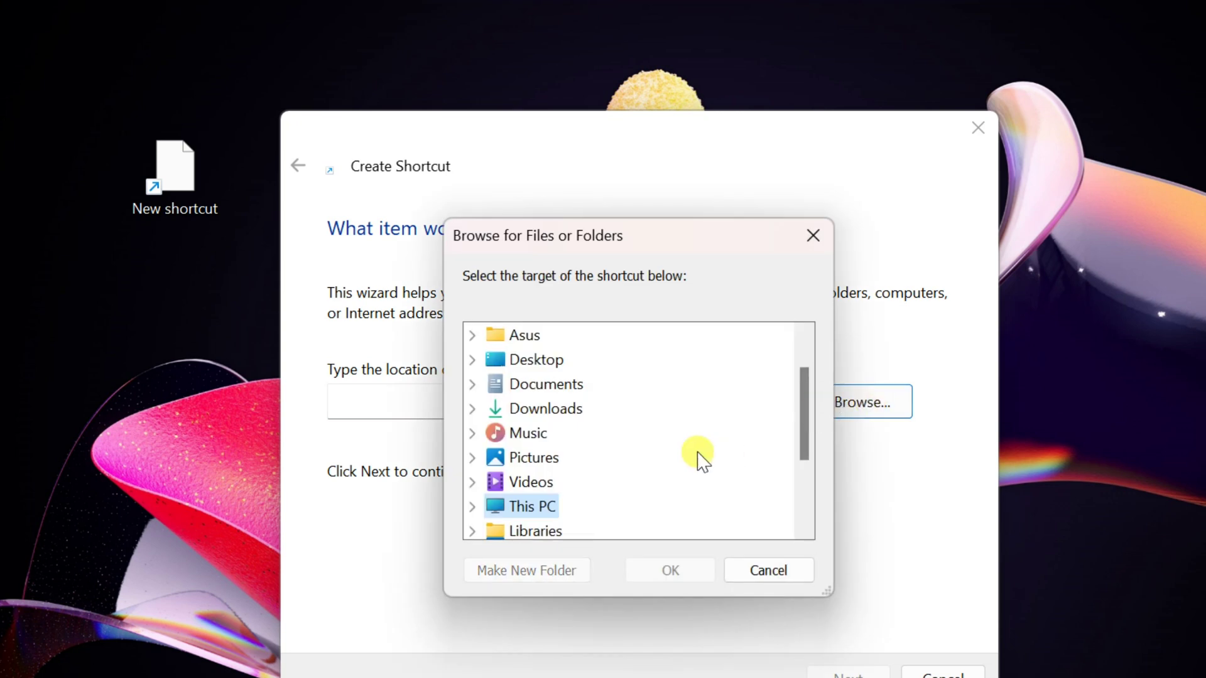
pyautogui.scroll(-2, 698, 459)
pyautogui.click(473, 383)
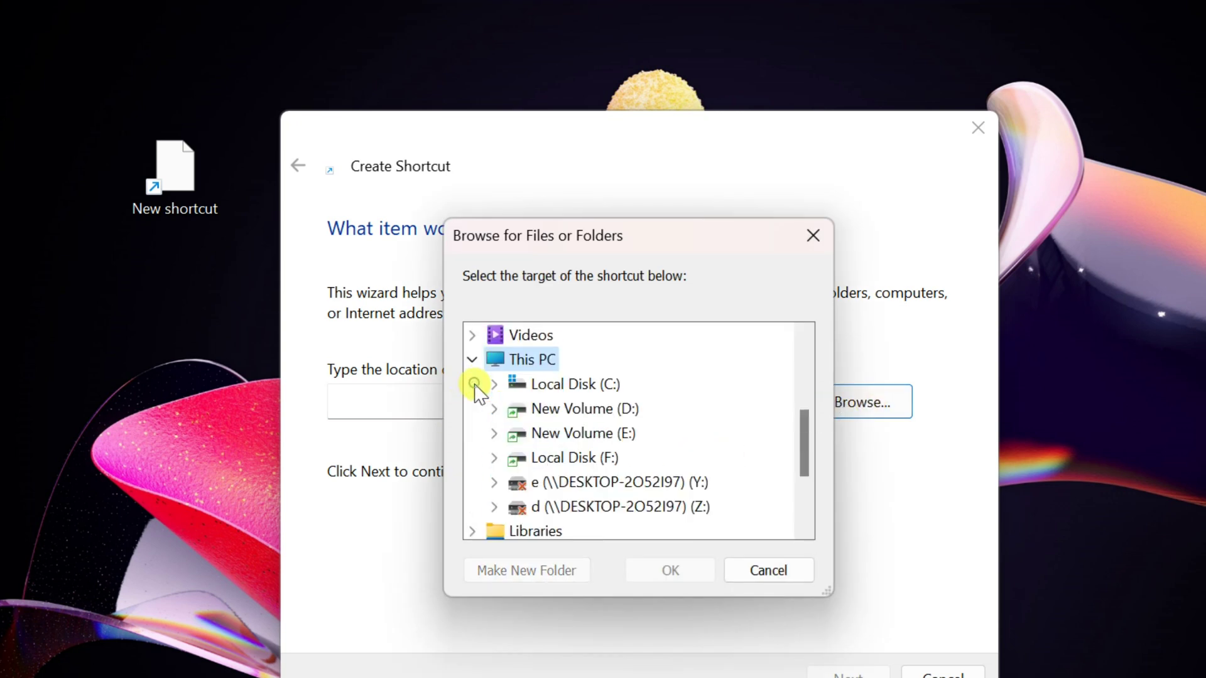
pyautogui.doubleClick(575, 384)
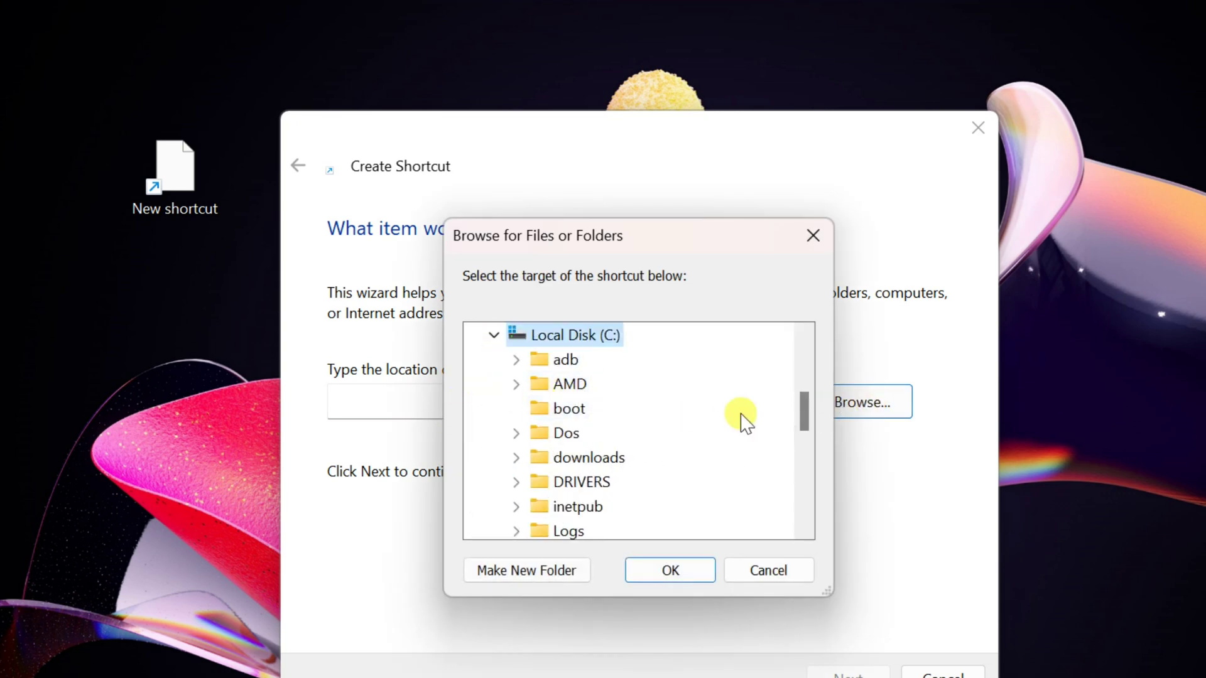
pyautogui.scroll(-3, 741, 418)
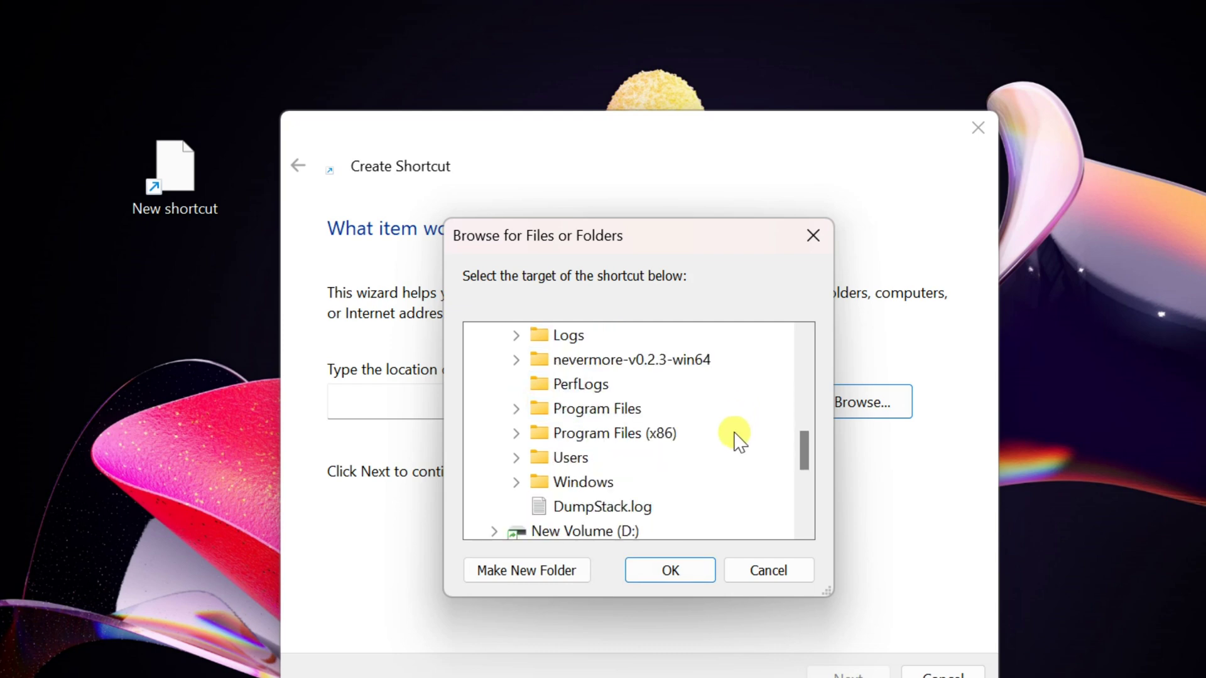
pyautogui.doubleClick(582, 481)
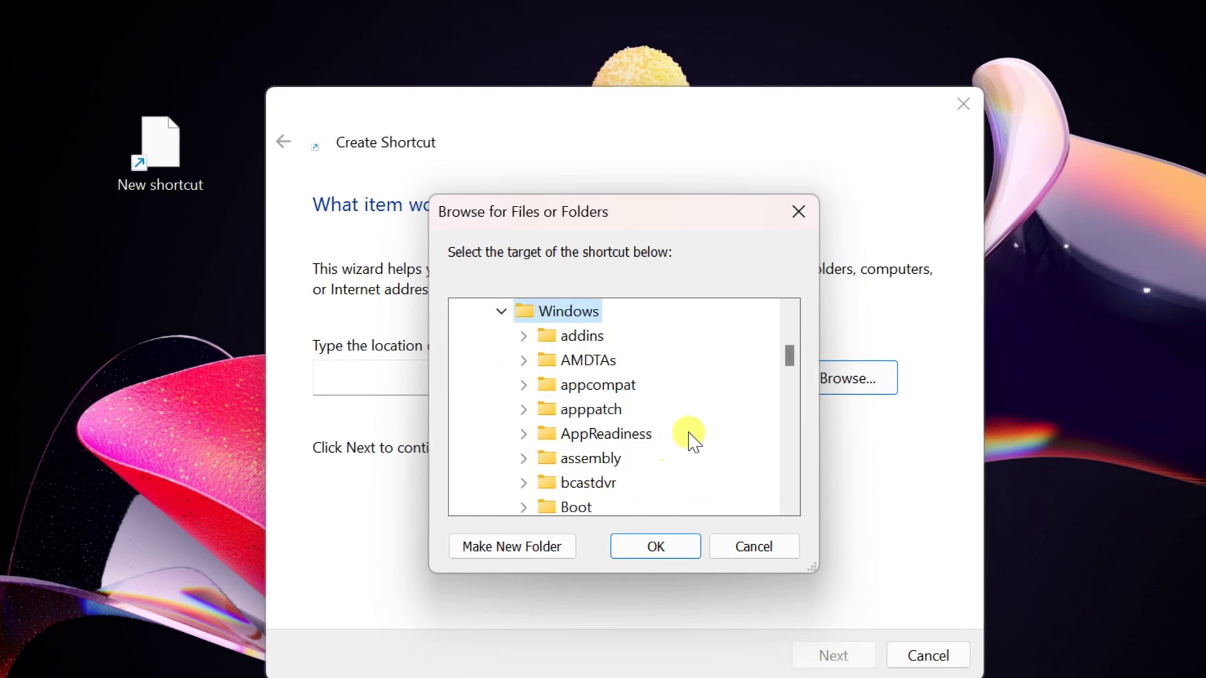
pyautogui.scroll(-3, 691, 438)
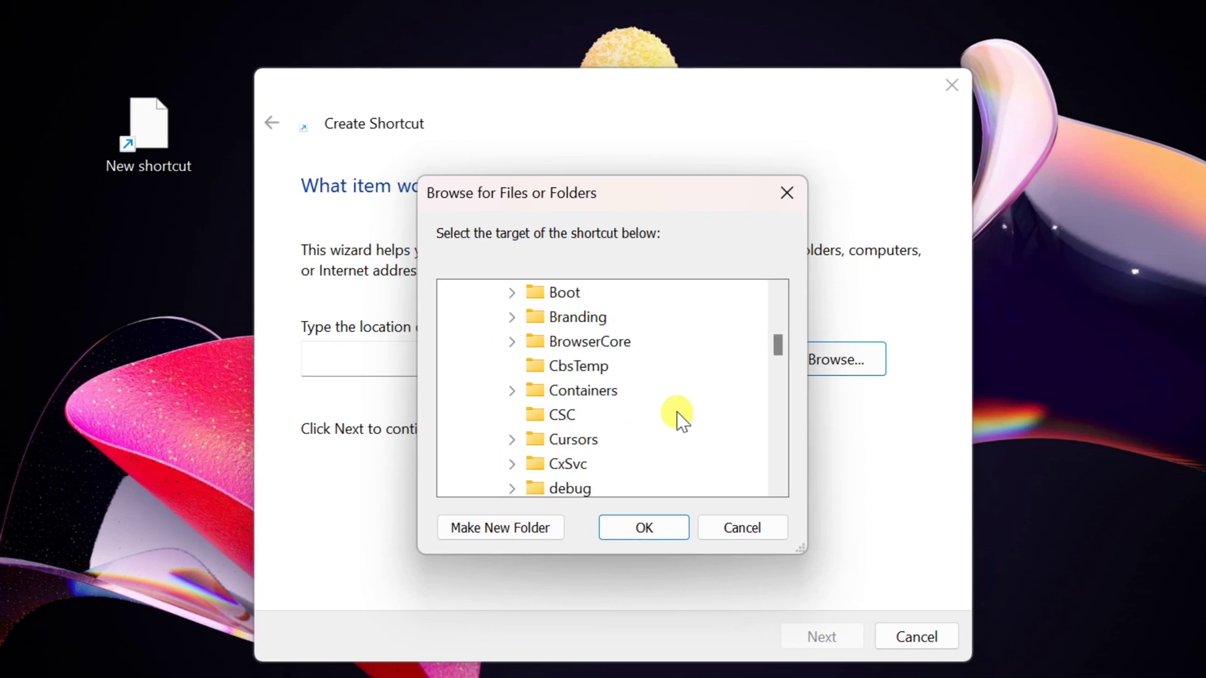
pyautogui.scroll(-2, 668, 405)
pyautogui.scroll(-3, 659, 397)
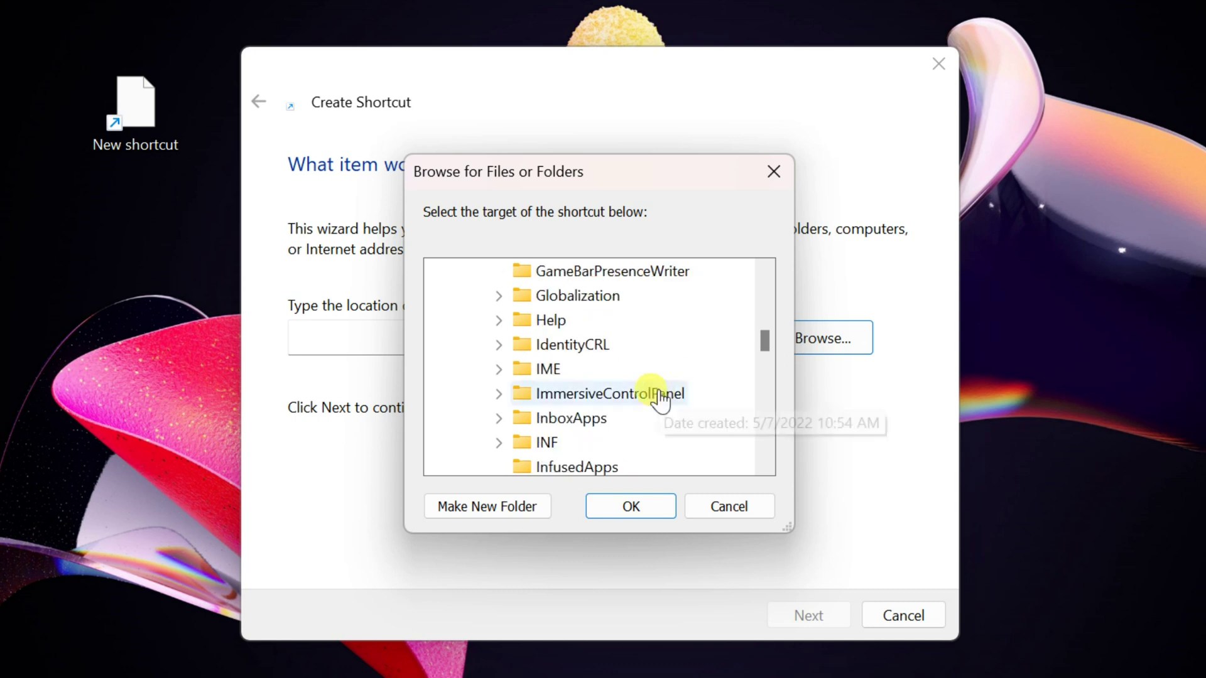
pyautogui.scroll(-2, 660, 396)
pyautogui.scroll(-2, 660, 396)
pyautogui.scroll(-1, 660, 397)
pyautogui.scroll(-4, 659, 397)
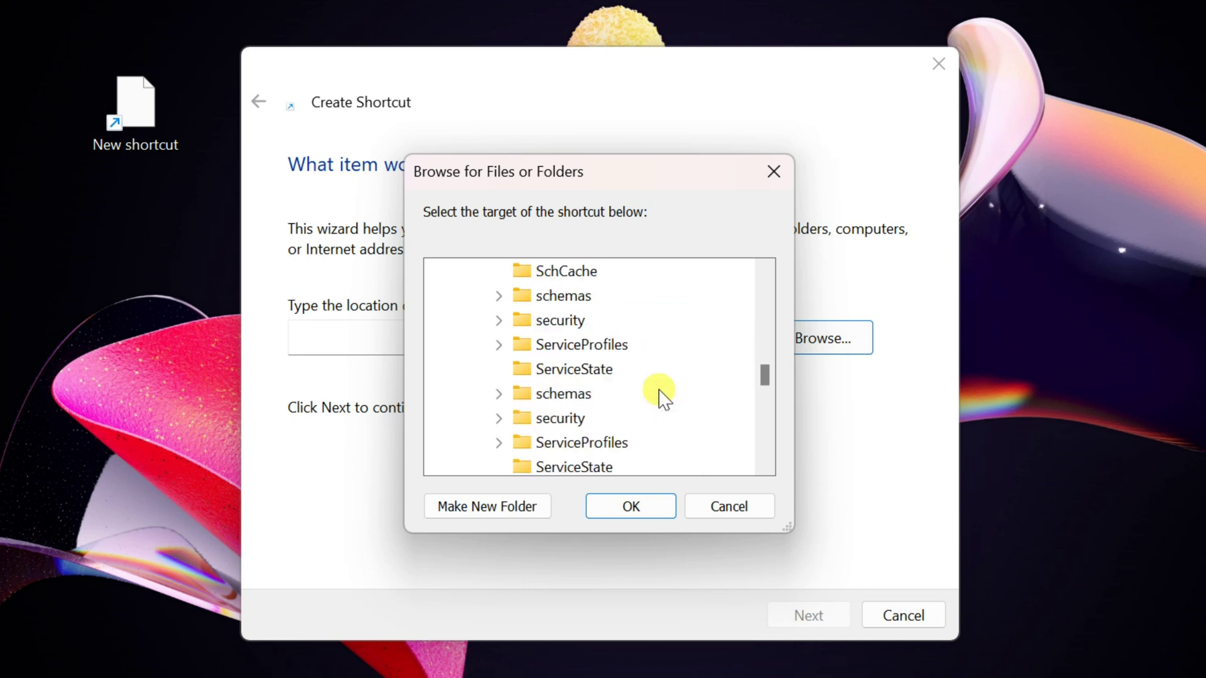
pyautogui.scroll(-1, 659, 395)
pyautogui.scroll(-2, 660, 396)
pyautogui.scroll(-2, 660, 396)
pyautogui.scroll(-3, 659, 395)
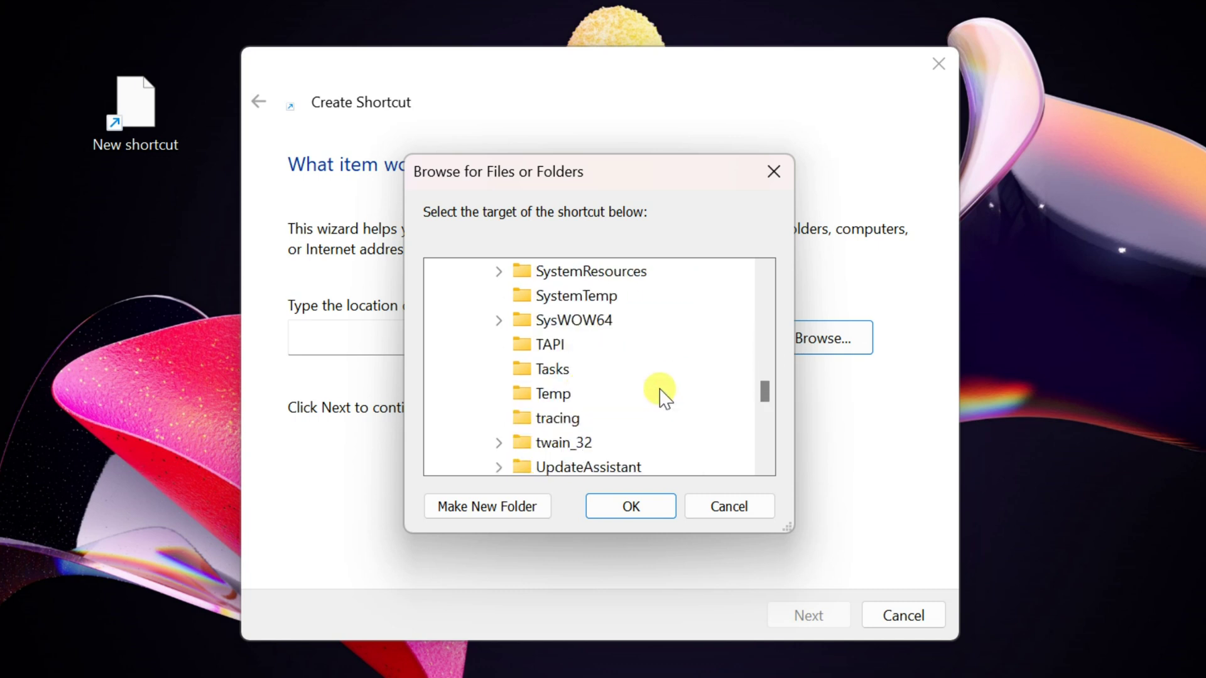
pyautogui.scroll(2, 659, 396)
pyautogui.click(562, 322)
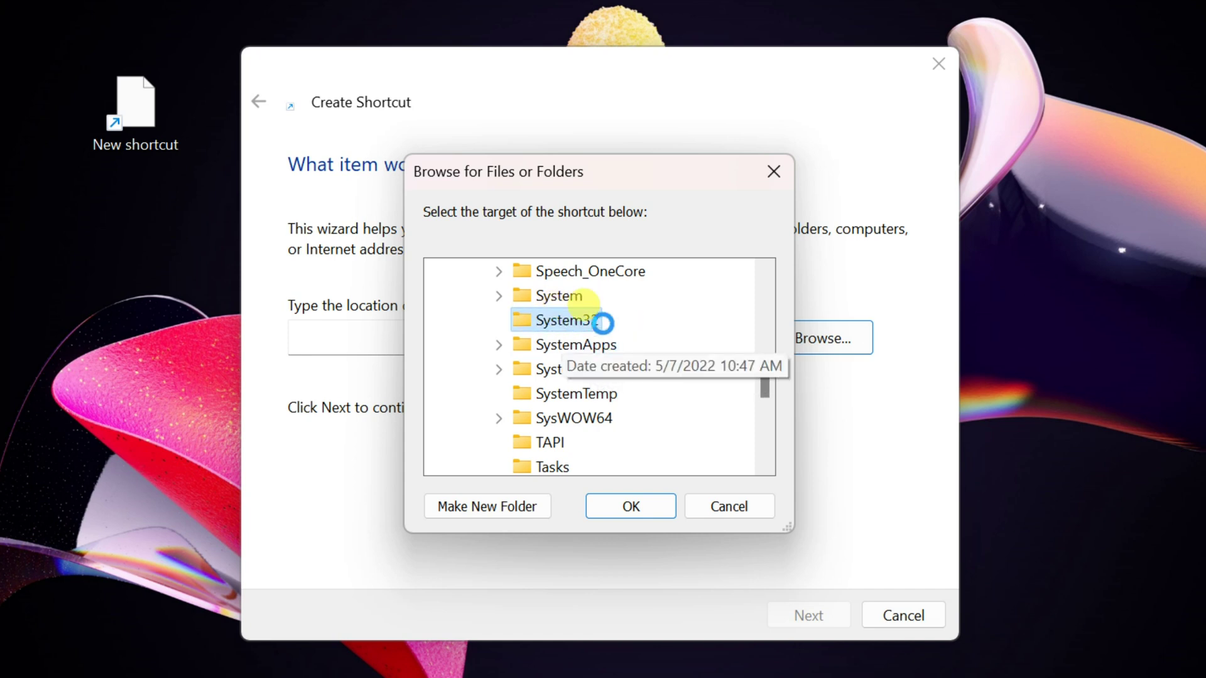
pyautogui.click(631, 506)
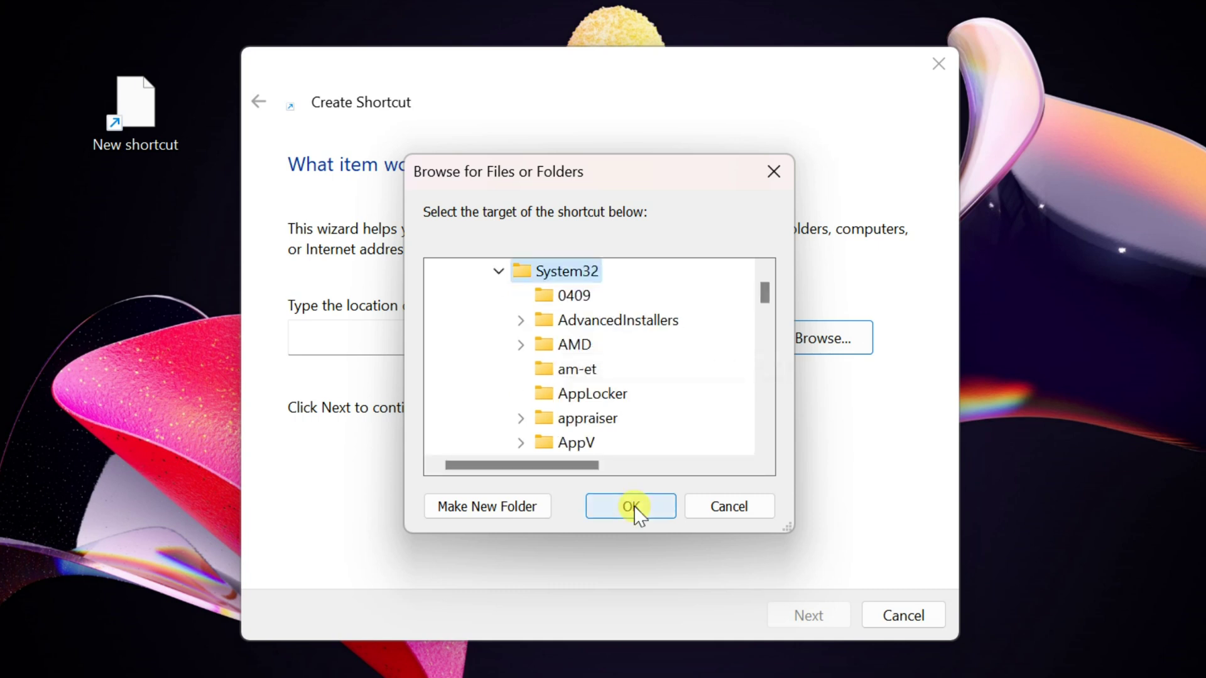
pyautogui.click(634, 506)
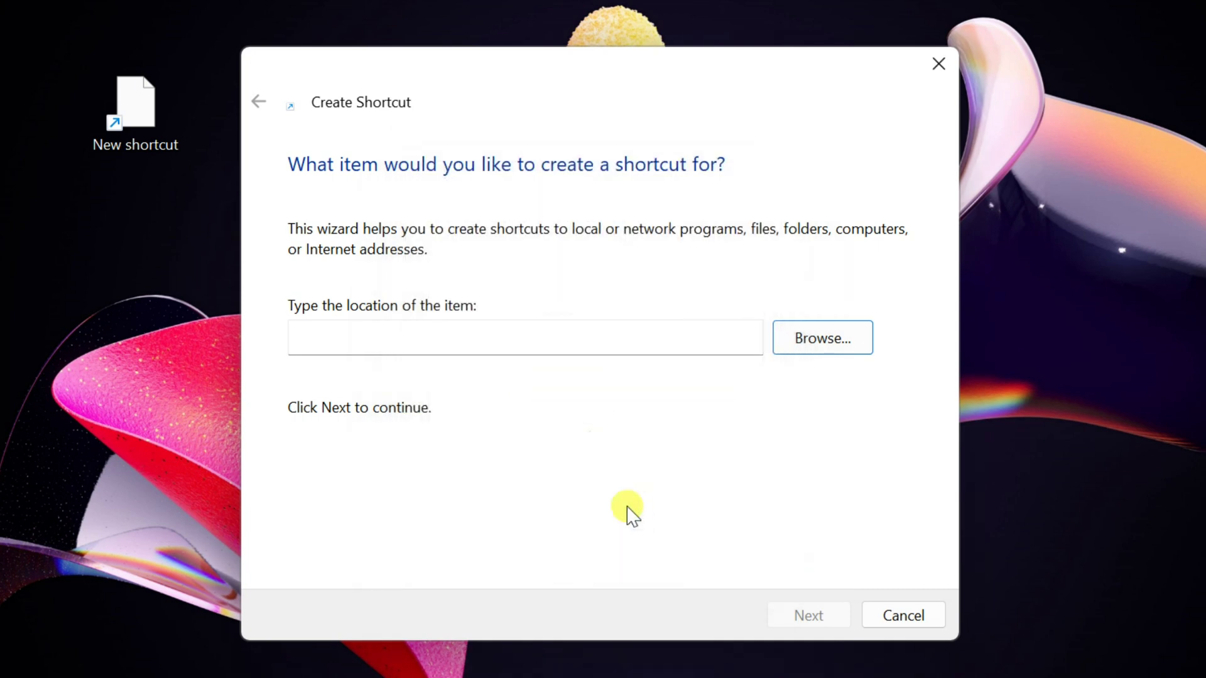
# Extend the target to C:\Windows\System32\compmgmt.msc and continue to naming.
pyautogui.click(497, 323)
pyautogui.write('\\')
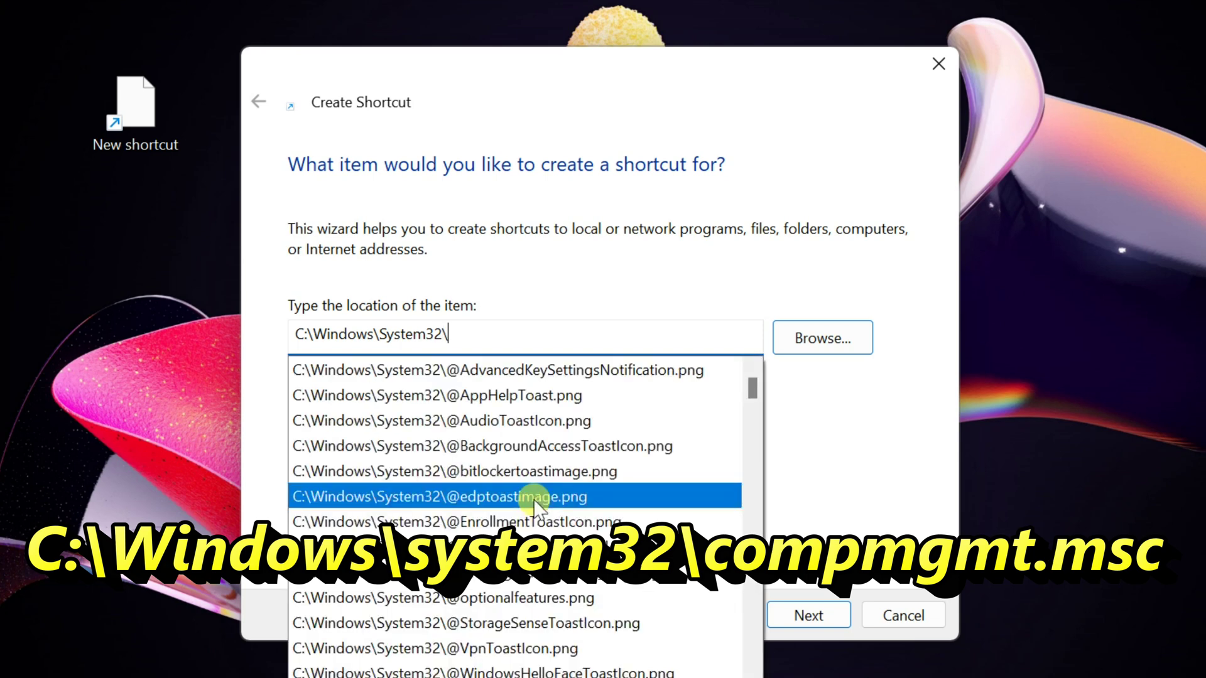
pyautogui.write('co')
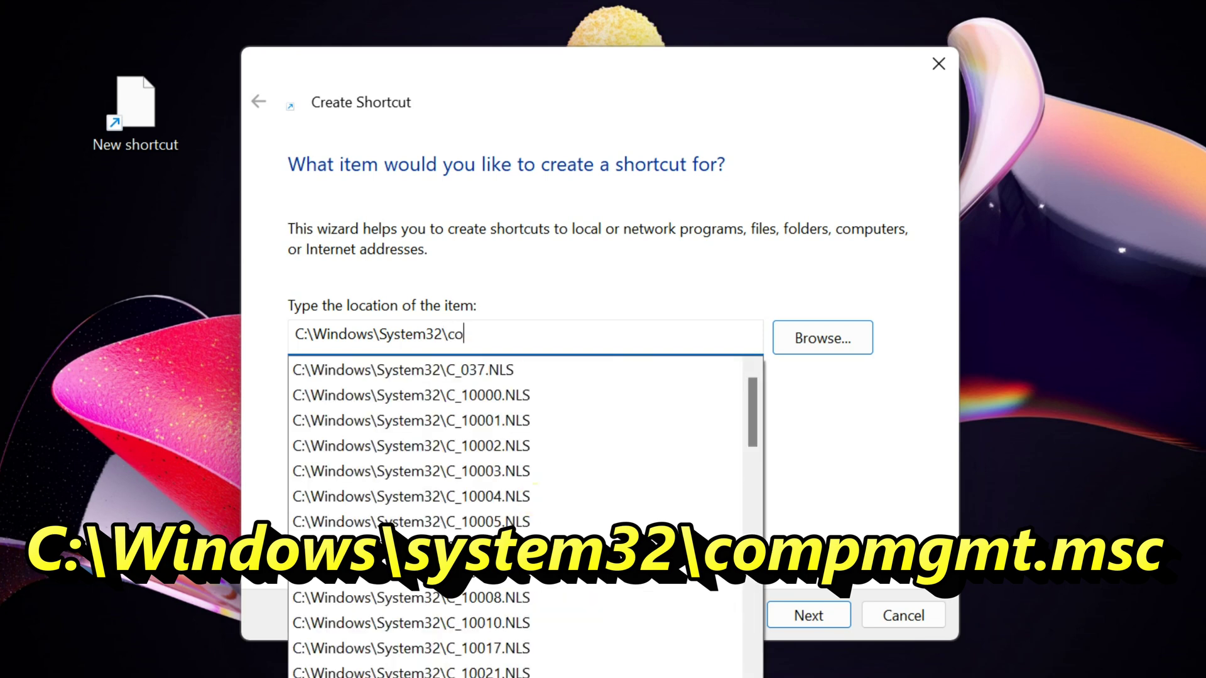
pyautogui.write('mp')
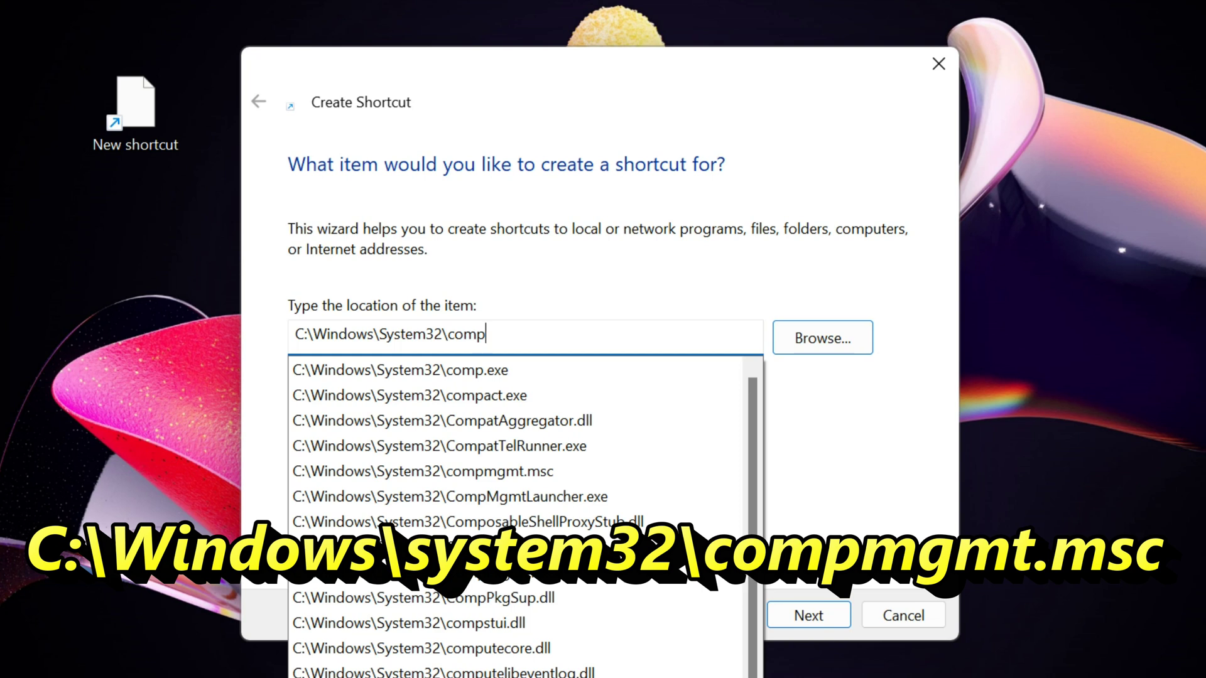
pyautogui.write('mgmt')
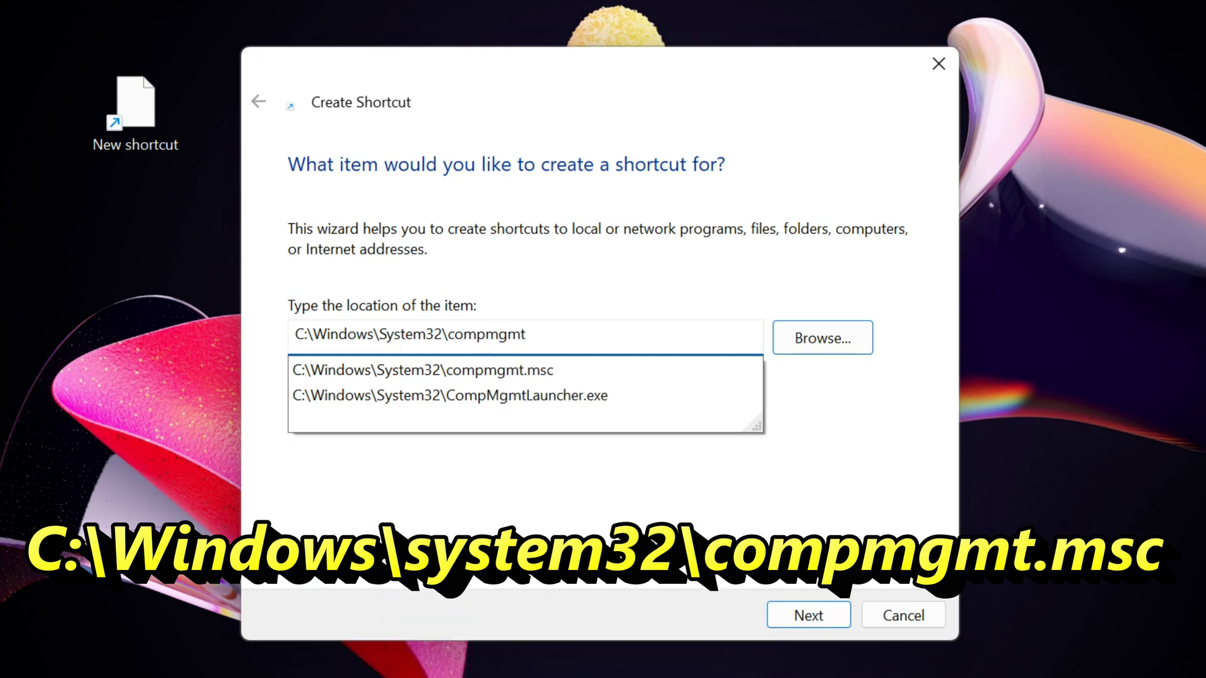
pyautogui.write('.')
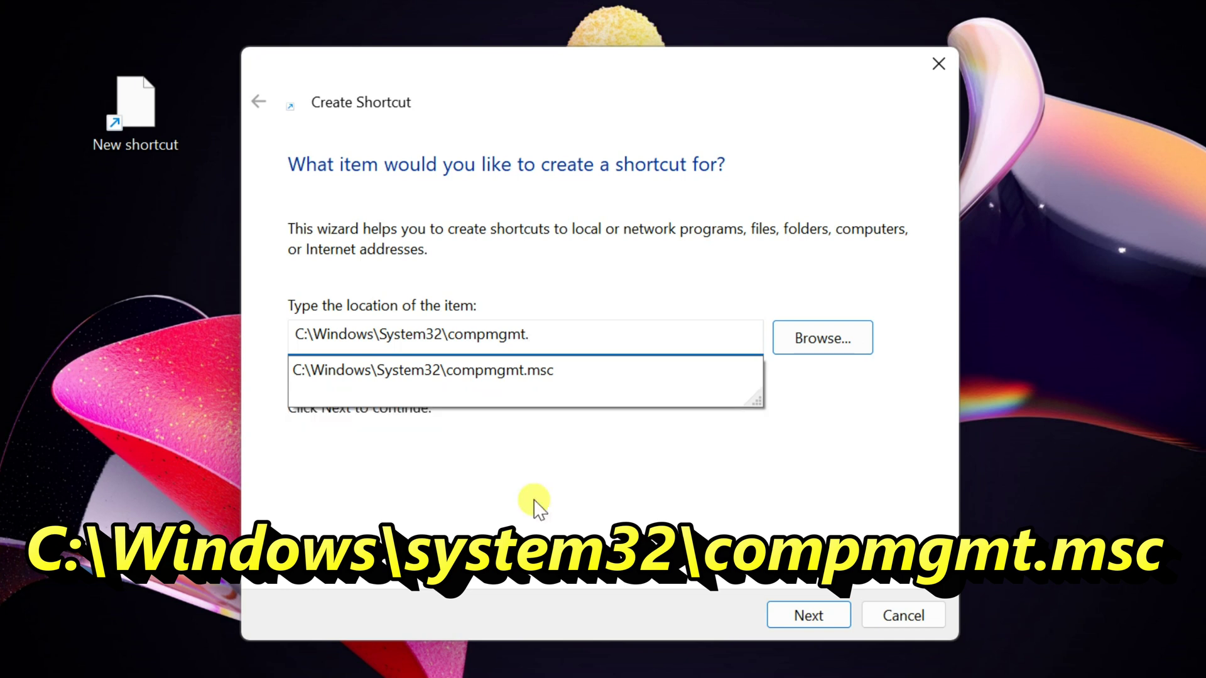
pyautogui.write('msc')
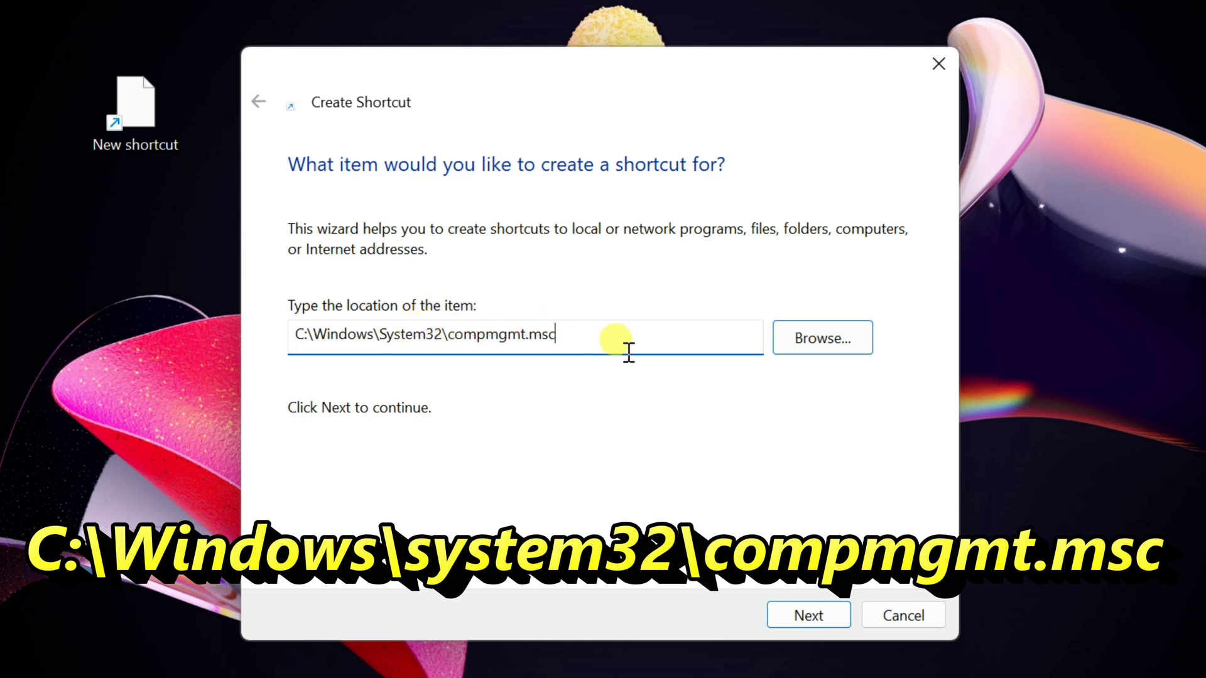
pyautogui.click(811, 618)
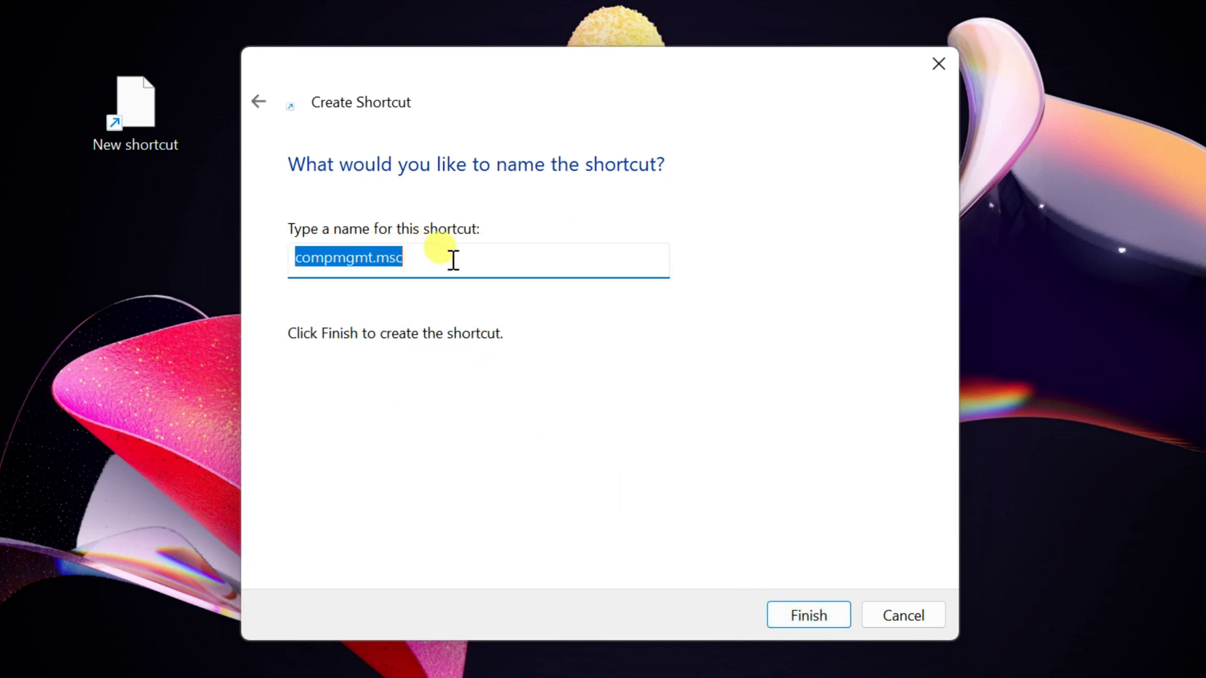
pyautogui.write('c')
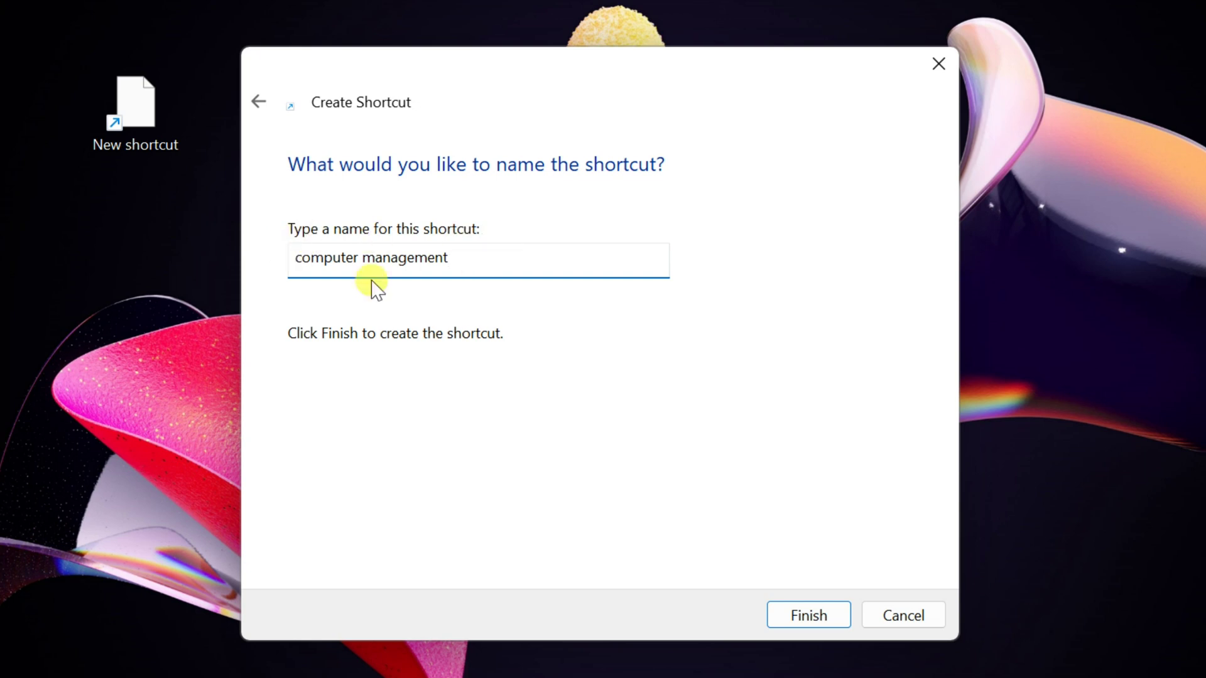
# Finish creating the Computer Management shortcut, cut it, and launch File Explorer.
pyautogui.click(809, 615)
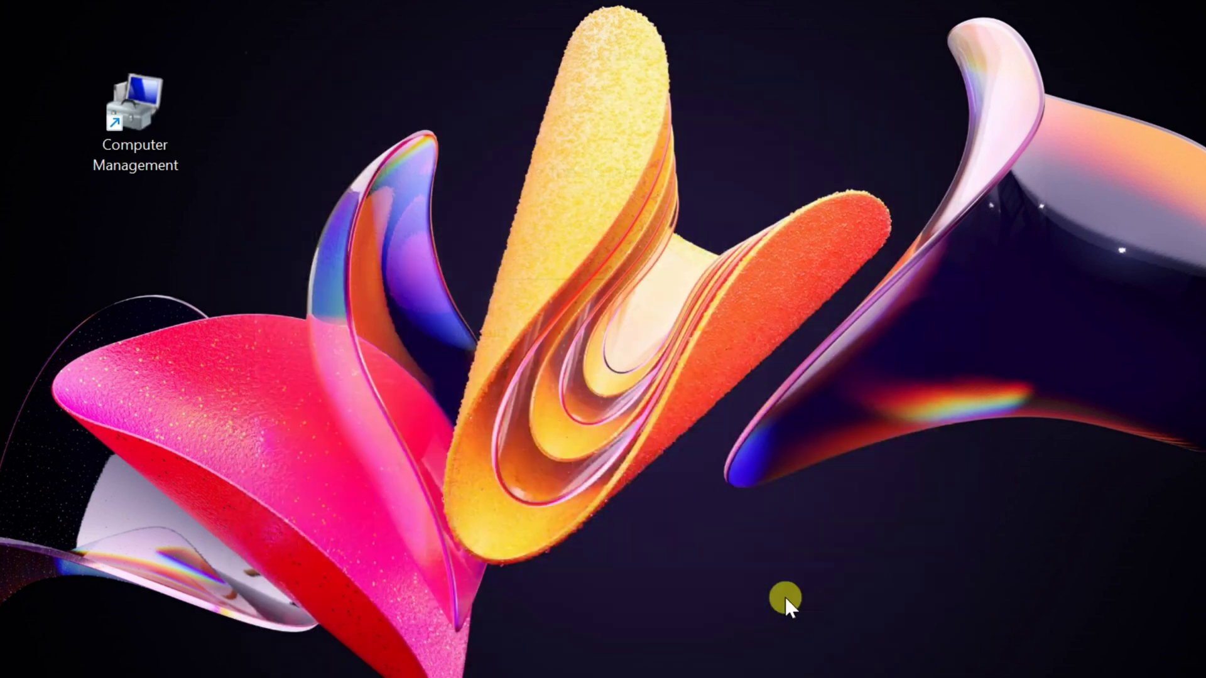
pyautogui.click(135, 118)
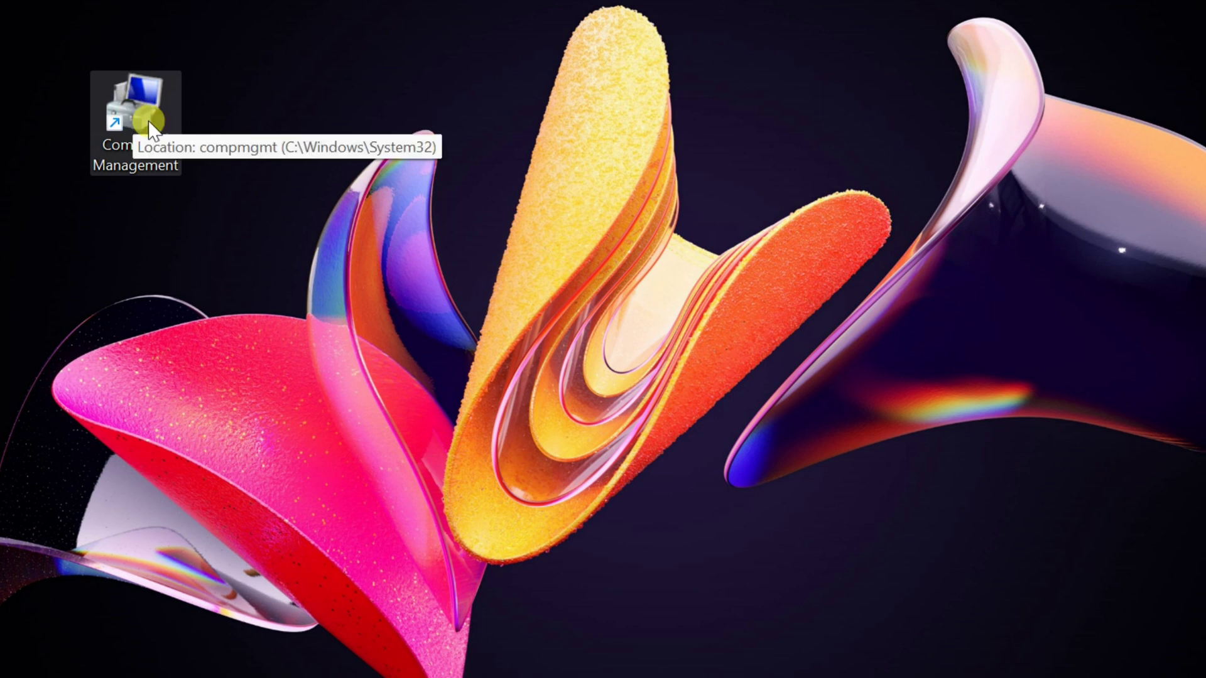
pyautogui.rightClick(131, 90)
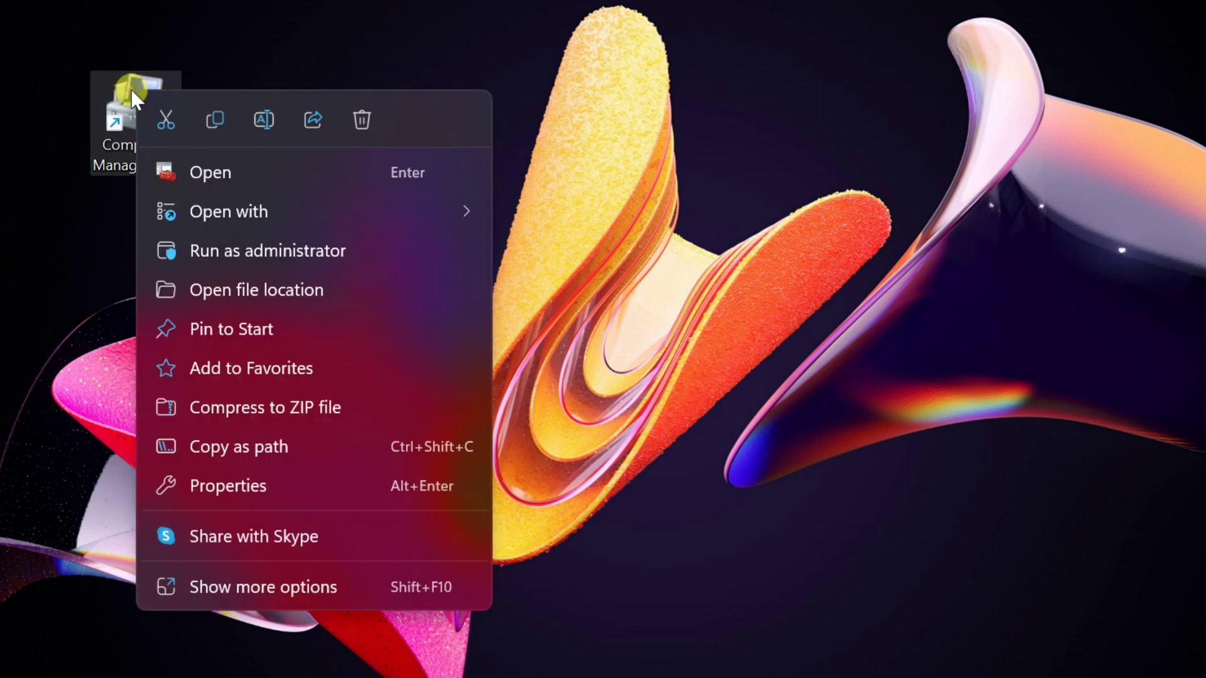
pyautogui.click(167, 119)
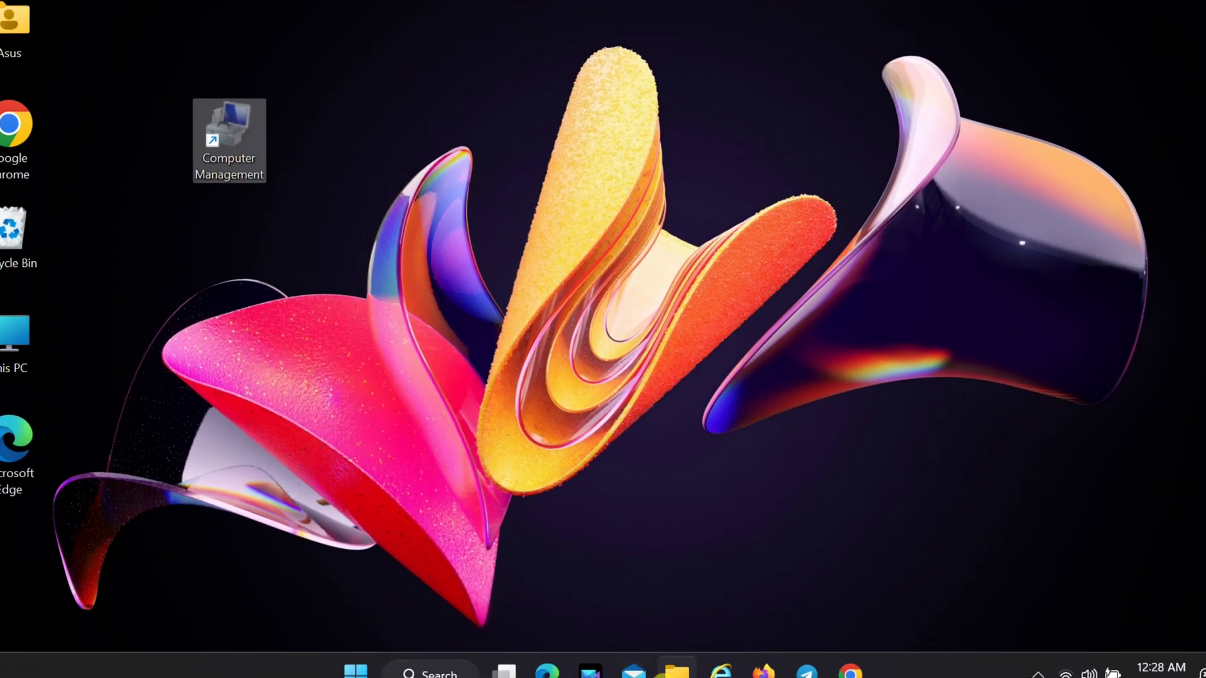
pyautogui.click(676, 670)
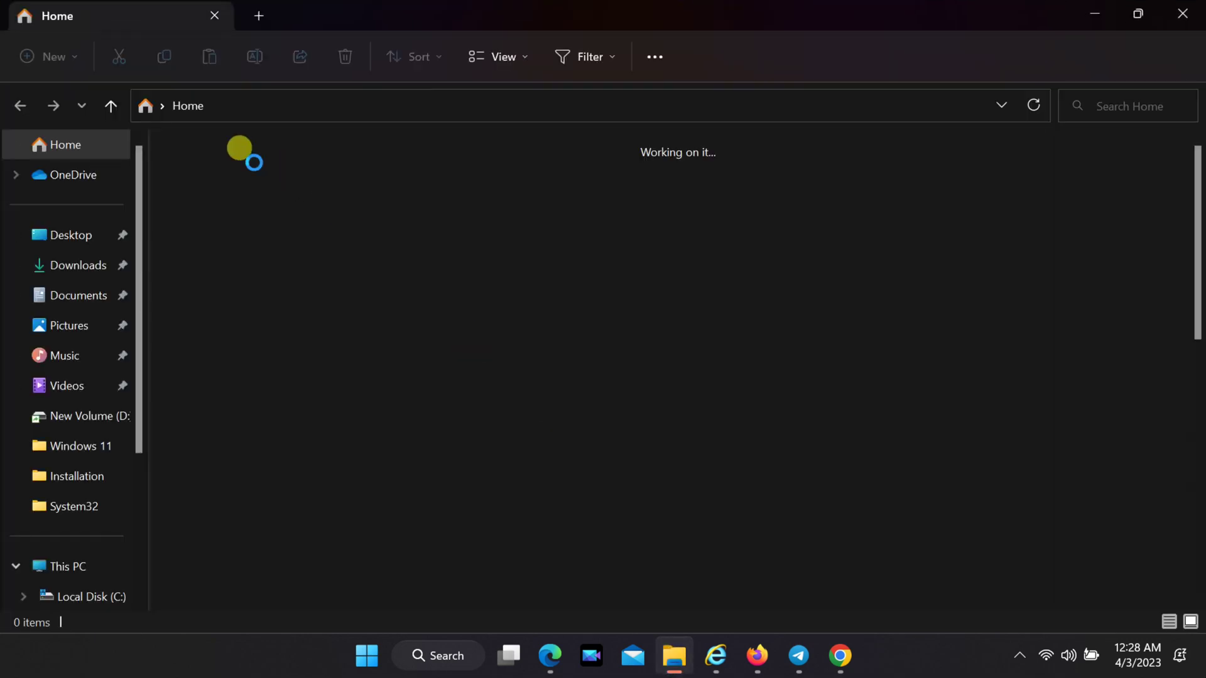
# Navigate to c:\programdata via the address bar.
pyautogui.click(258, 102)
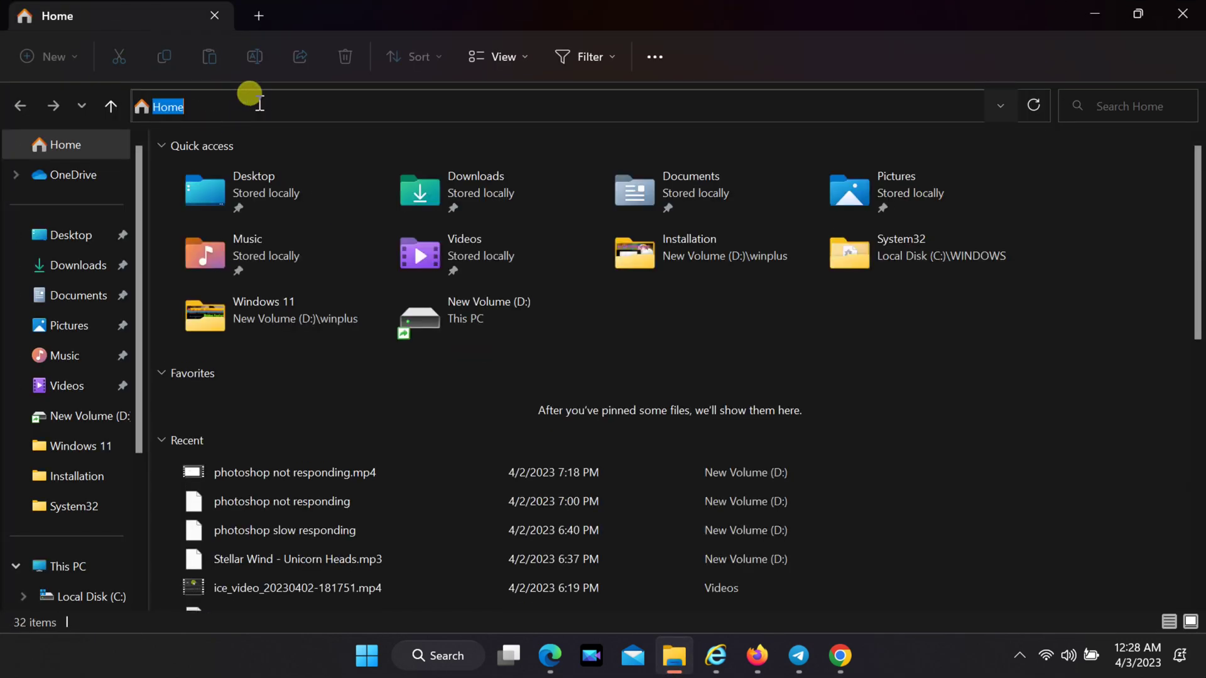
pyautogui.write('c')
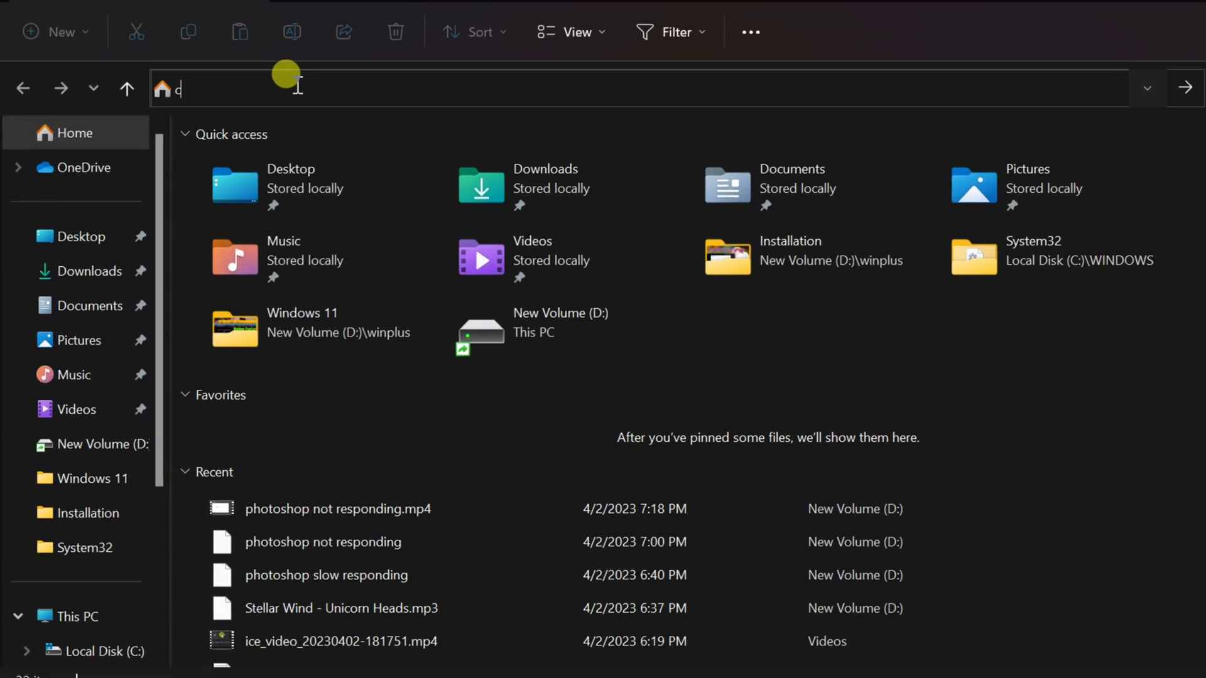
pyautogui.write(':\\')
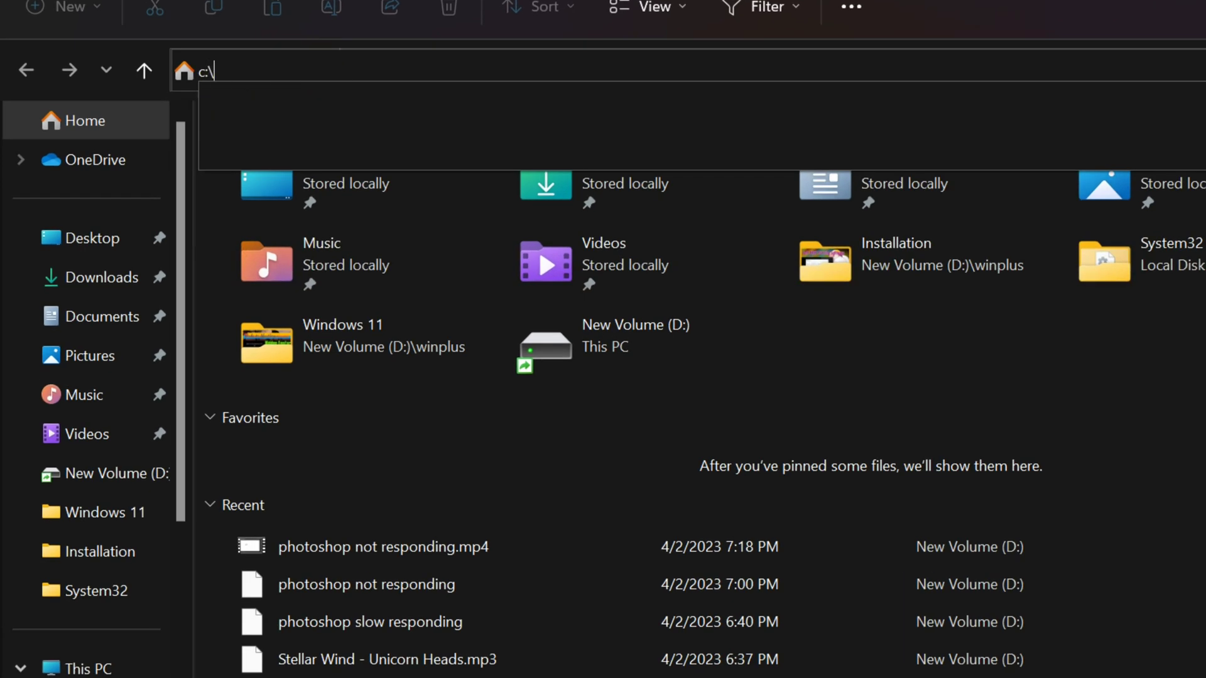
pyautogui.write('pr')
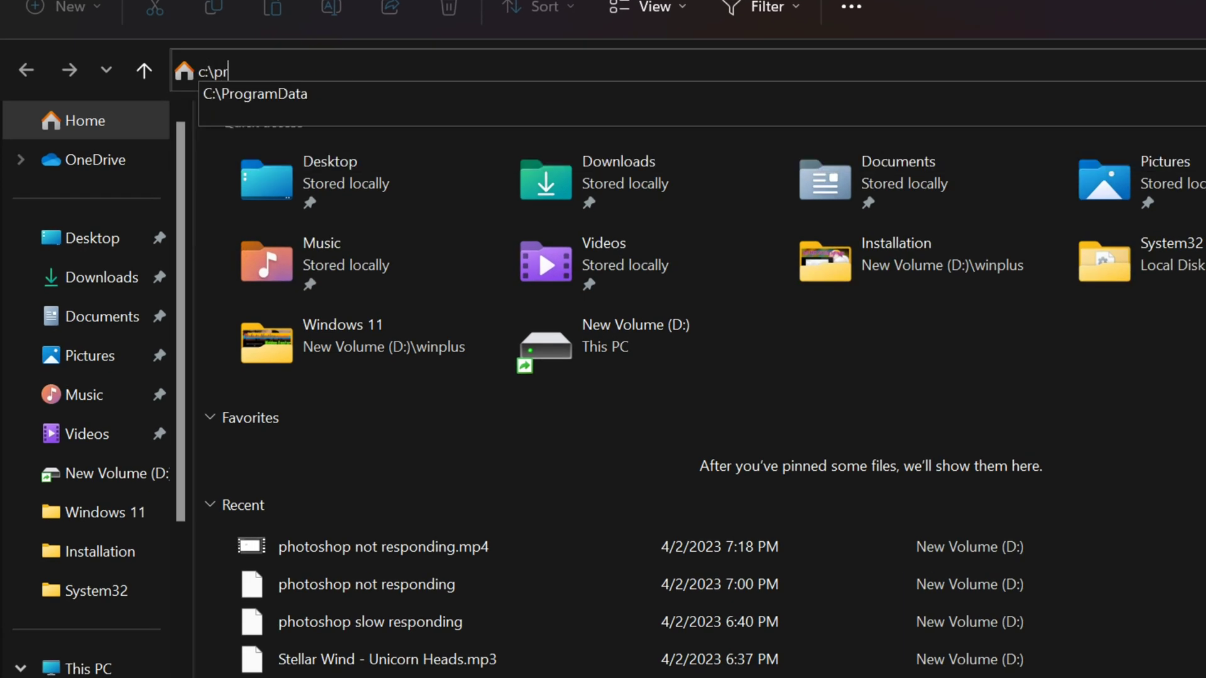
pyautogui.write('ogramdata')
pyautogui.click(330, 69)
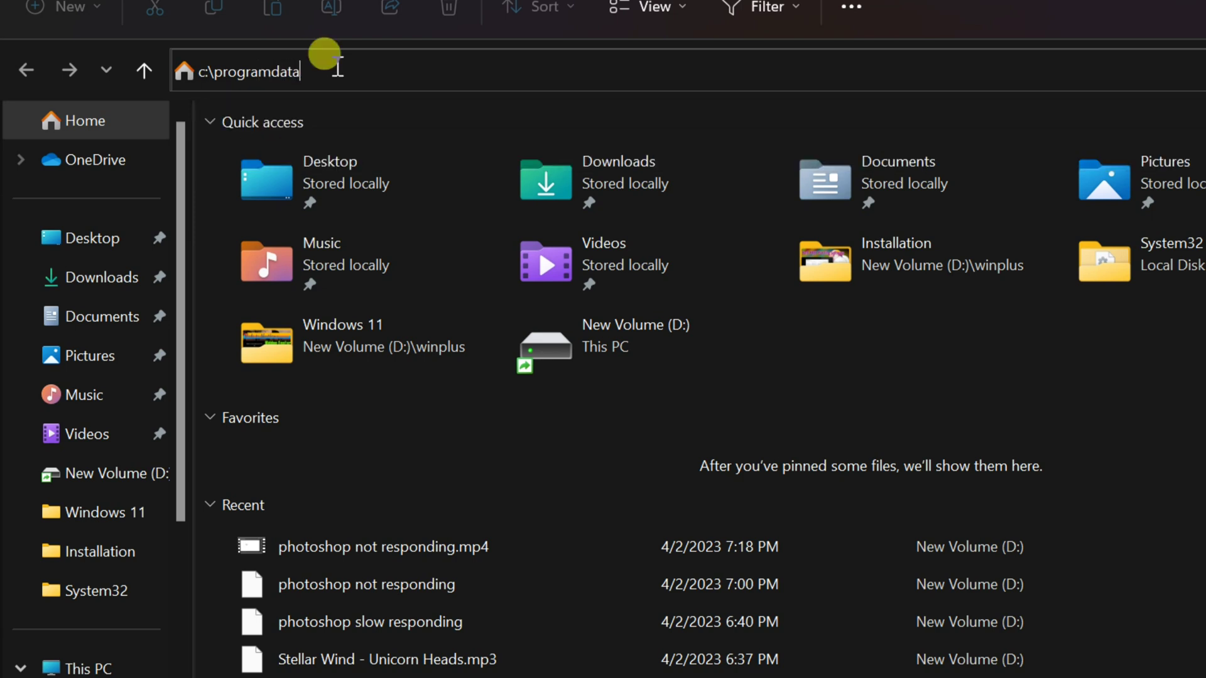
pyautogui.hotkey('ctrl', 'a')
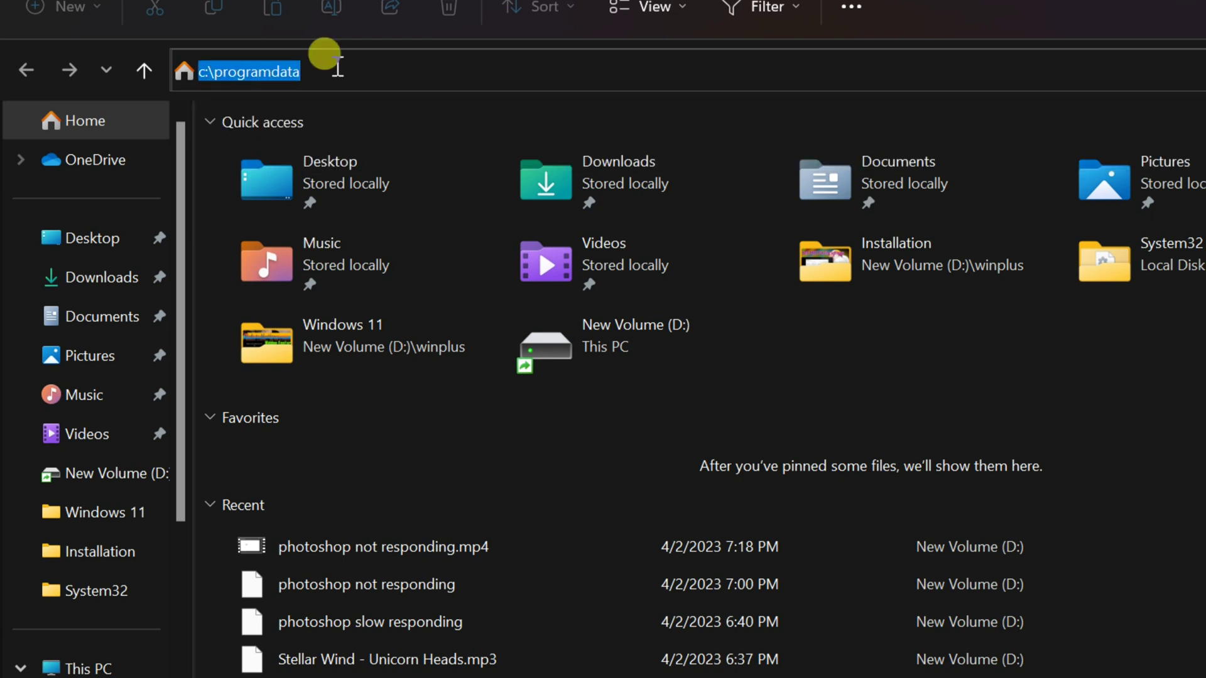
pyautogui.press('Return')
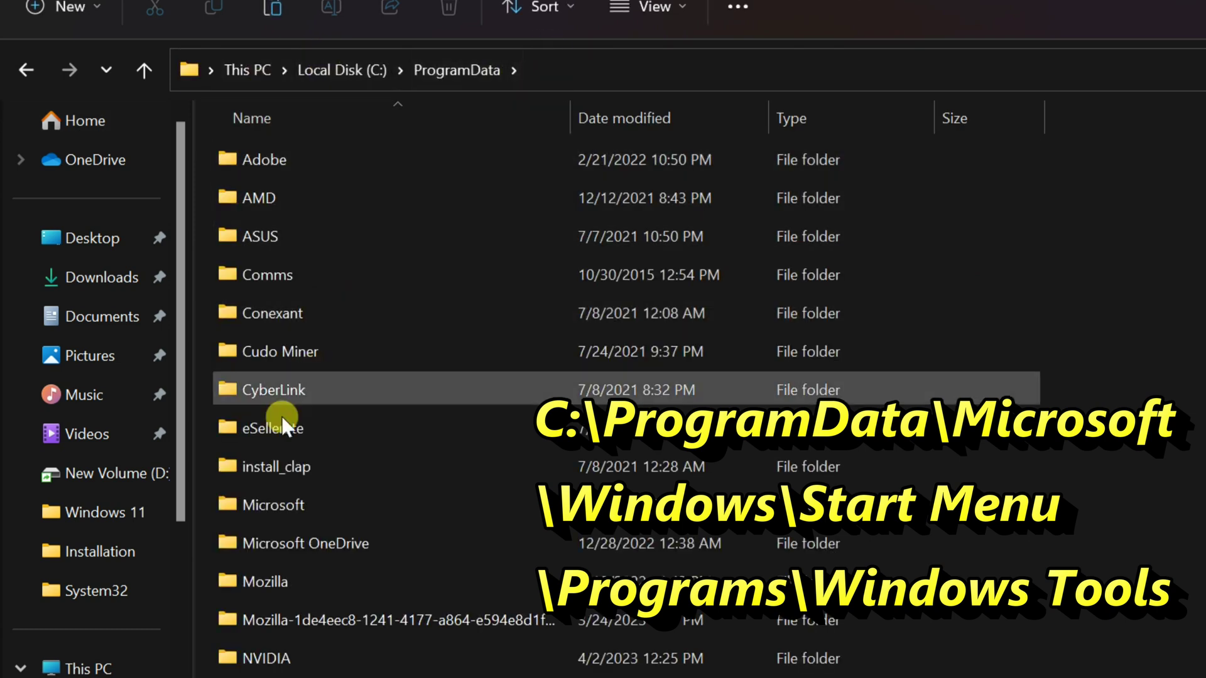
# Open Microsoft, then Windows, then Start Menu inside ProgramData.
pyautogui.click(273, 504)
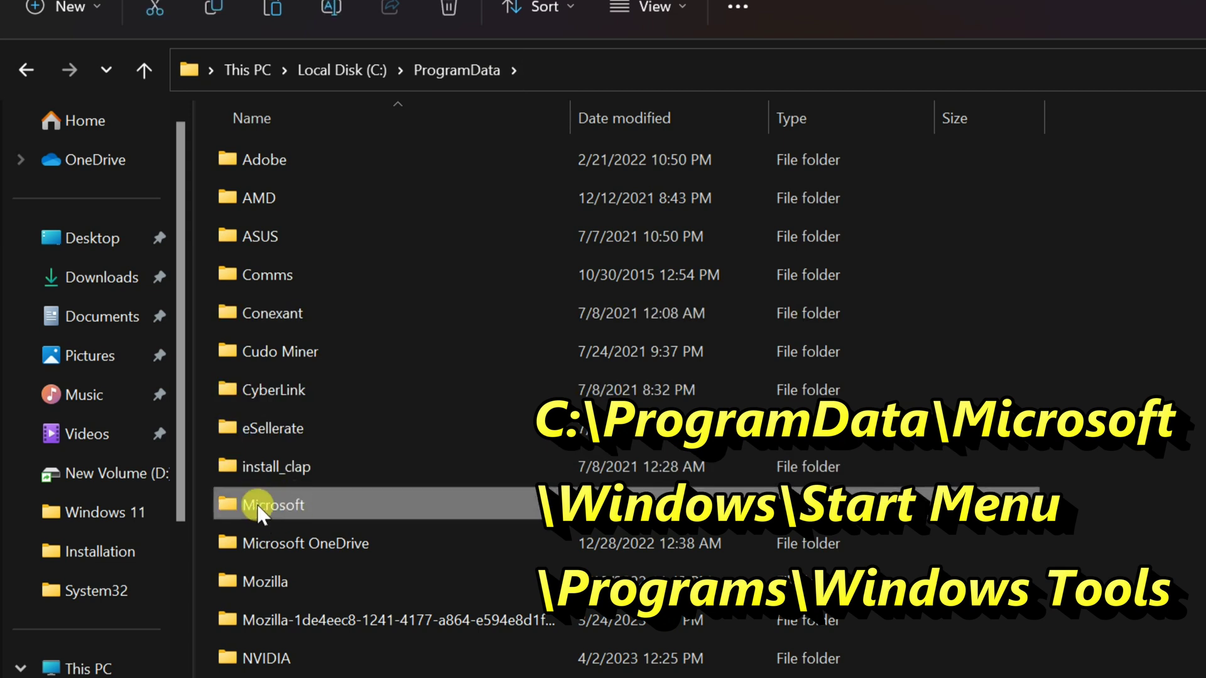
pyautogui.doubleClick(260, 509)
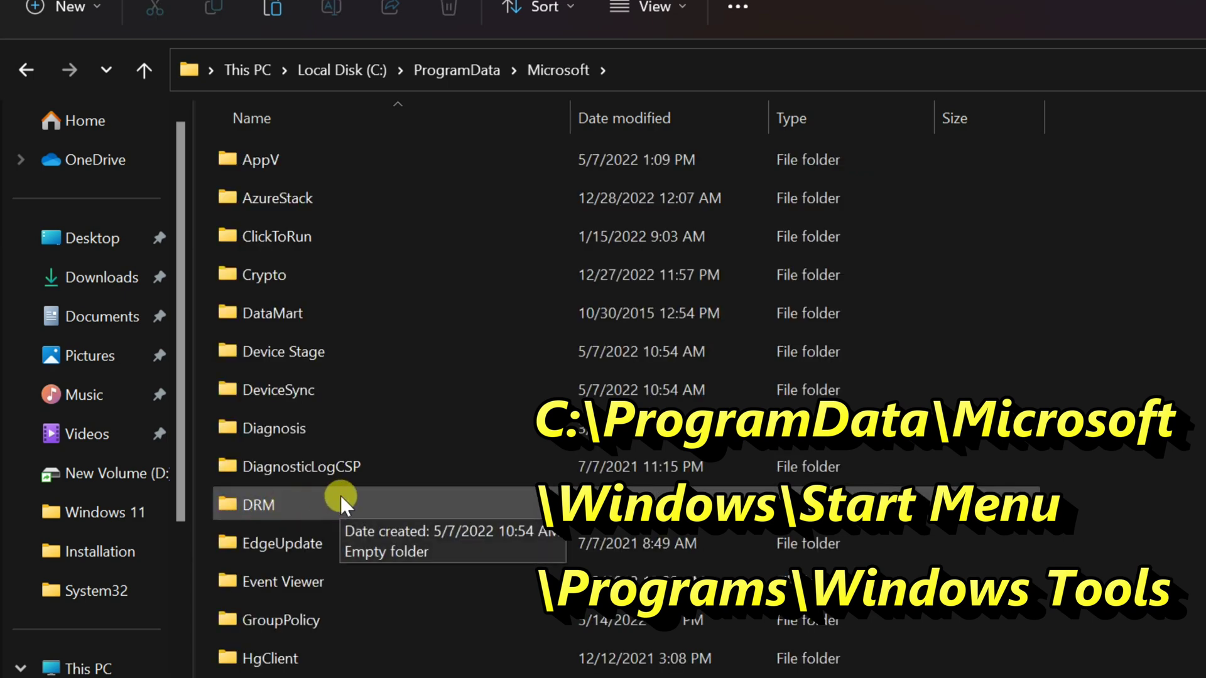
pyautogui.scroll(-4, 340, 497)
pyautogui.scroll(-3, 339, 533)
pyautogui.scroll(-3, 339, 567)
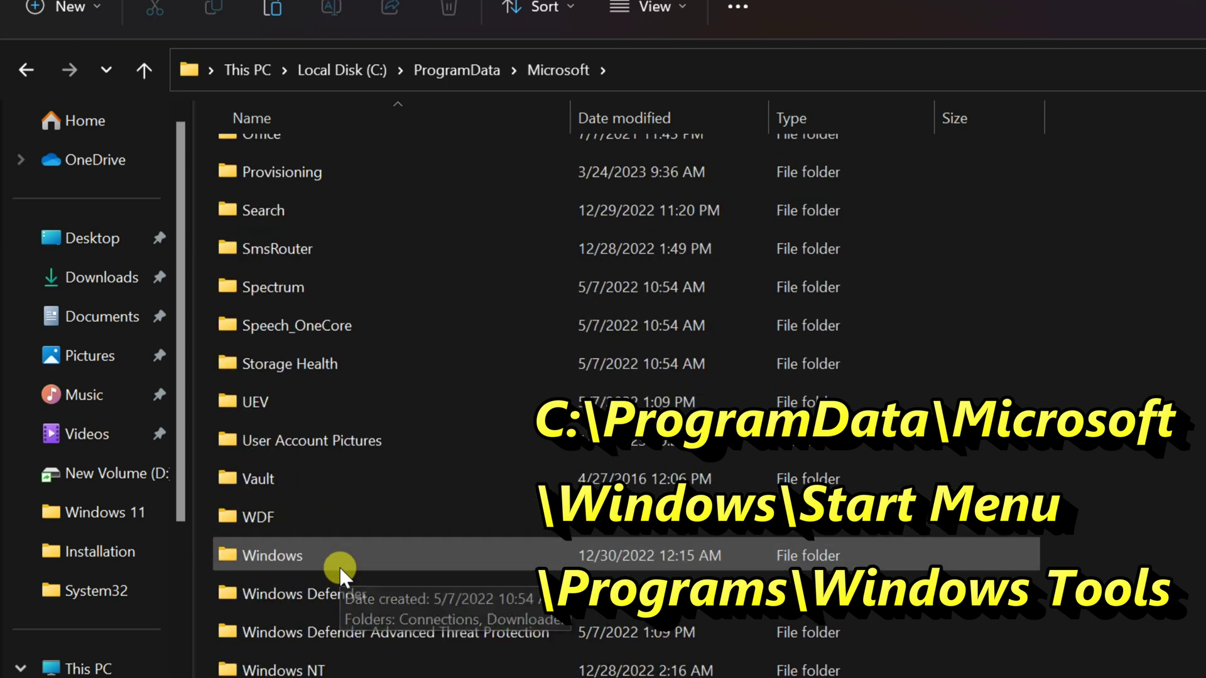
pyautogui.scroll(-2, 339, 567)
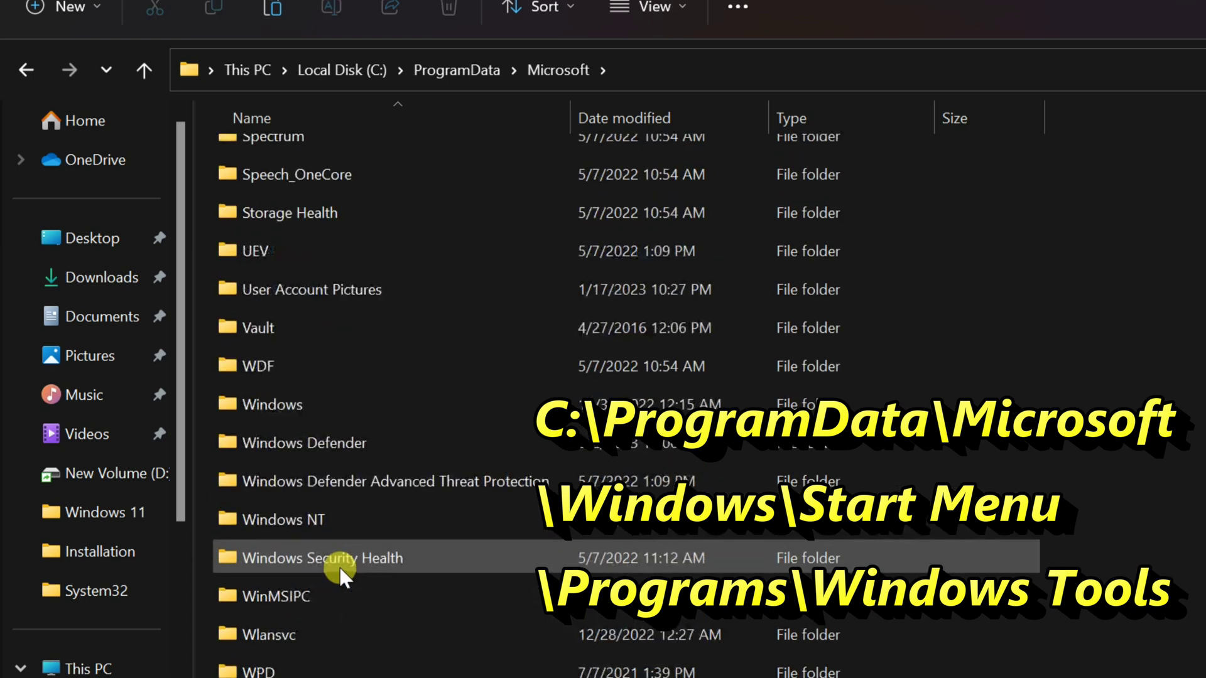
pyautogui.doubleClick(282, 399)
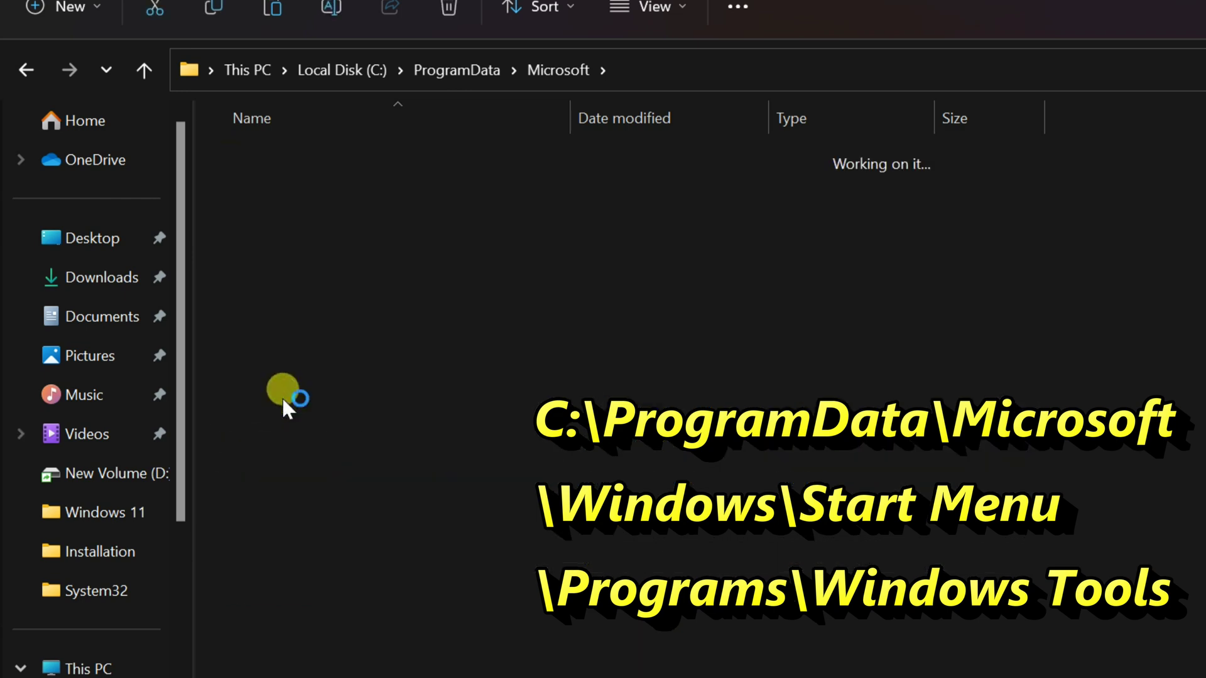
pyautogui.scroll(-3, 322, 452)
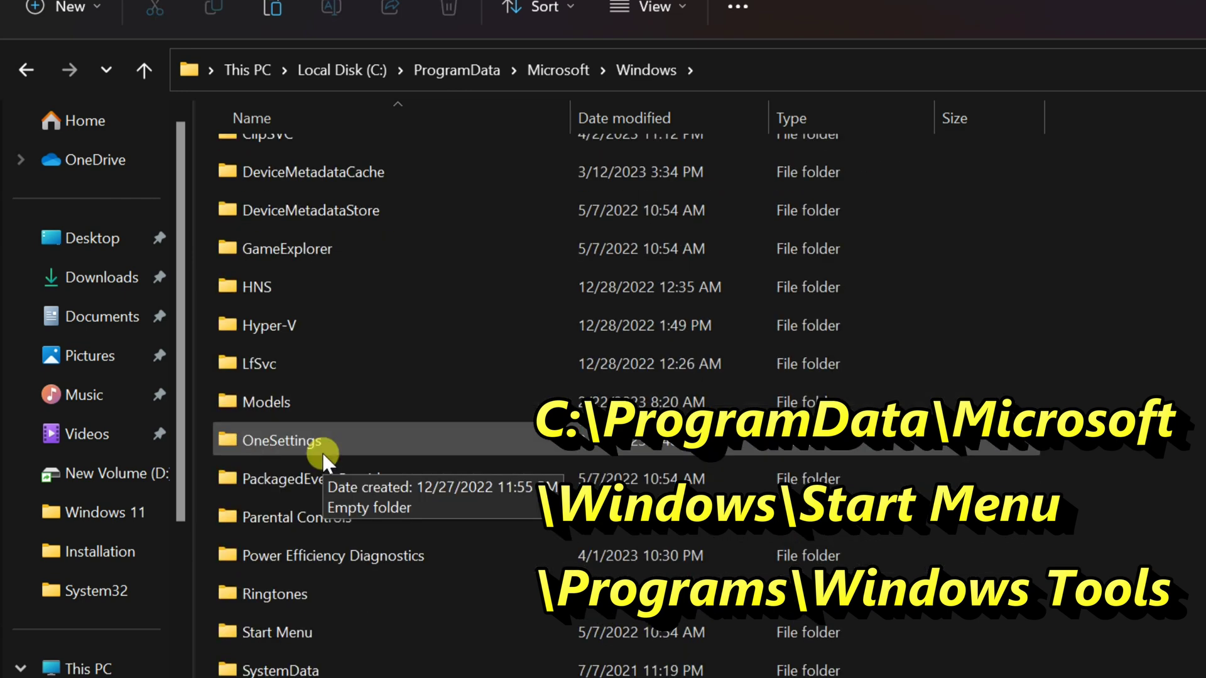
pyautogui.scroll(-3, 322, 453)
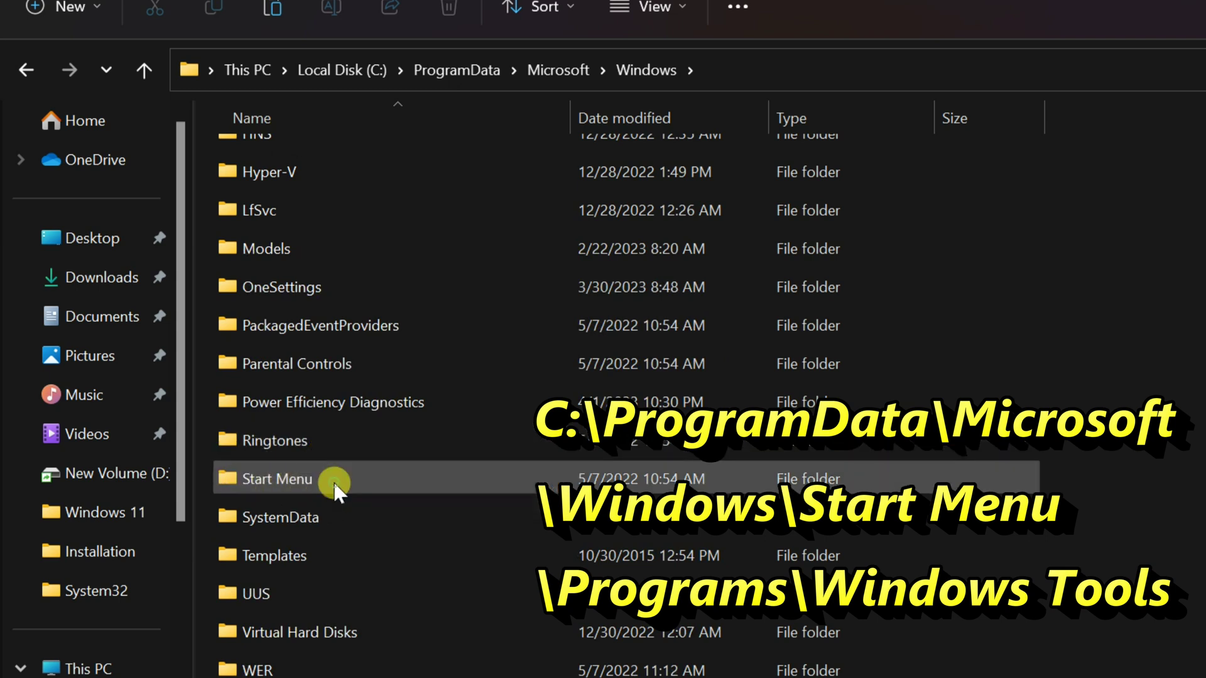
pyautogui.click(329, 480)
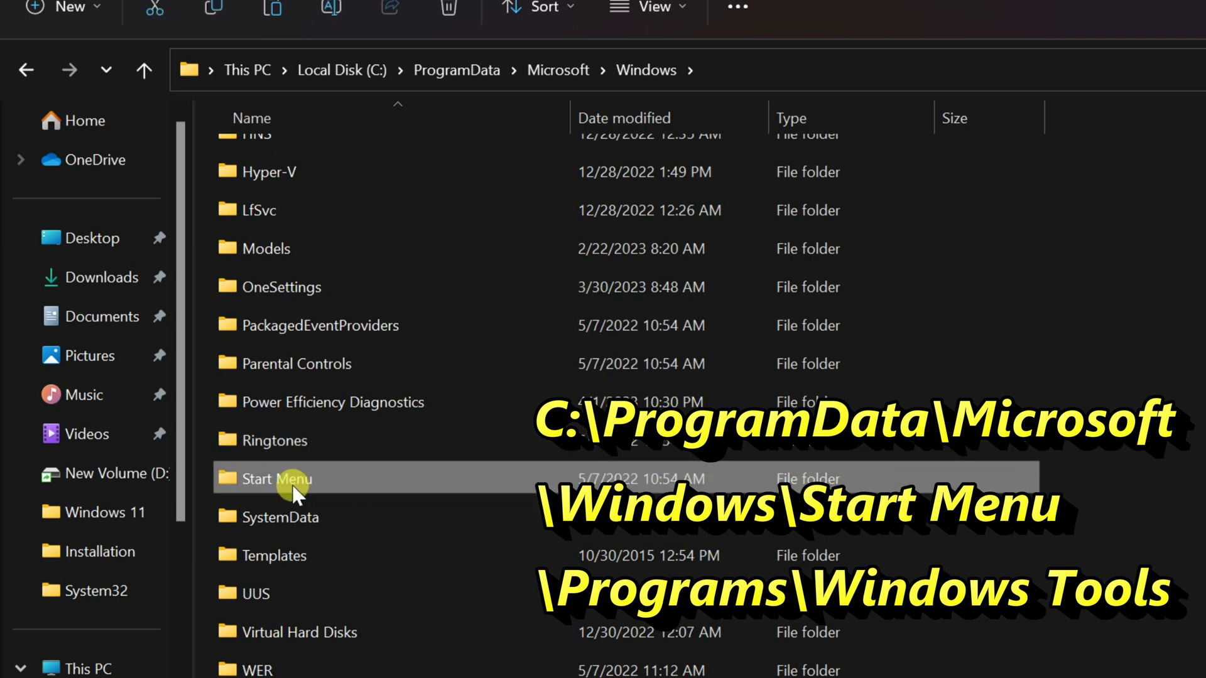
pyautogui.doubleClick(371, 488)
# Open Programs and then the Windows Tools folder.
pyautogui.click(273, 160)
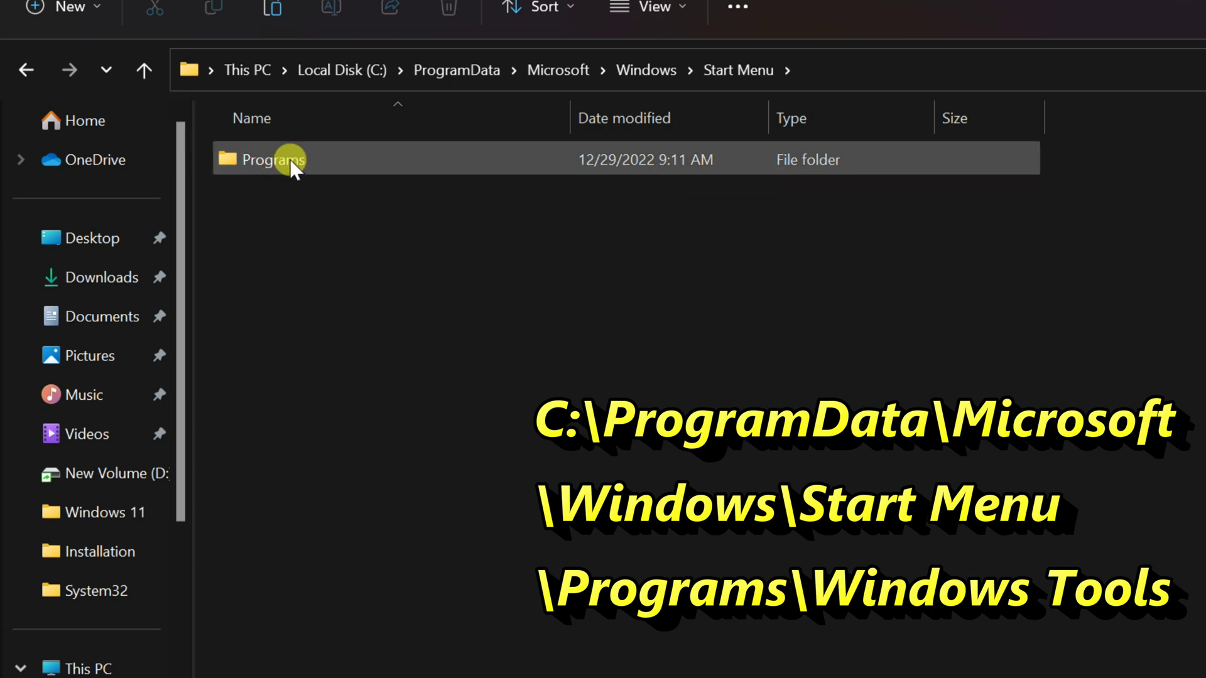
pyautogui.doubleClick(289, 159)
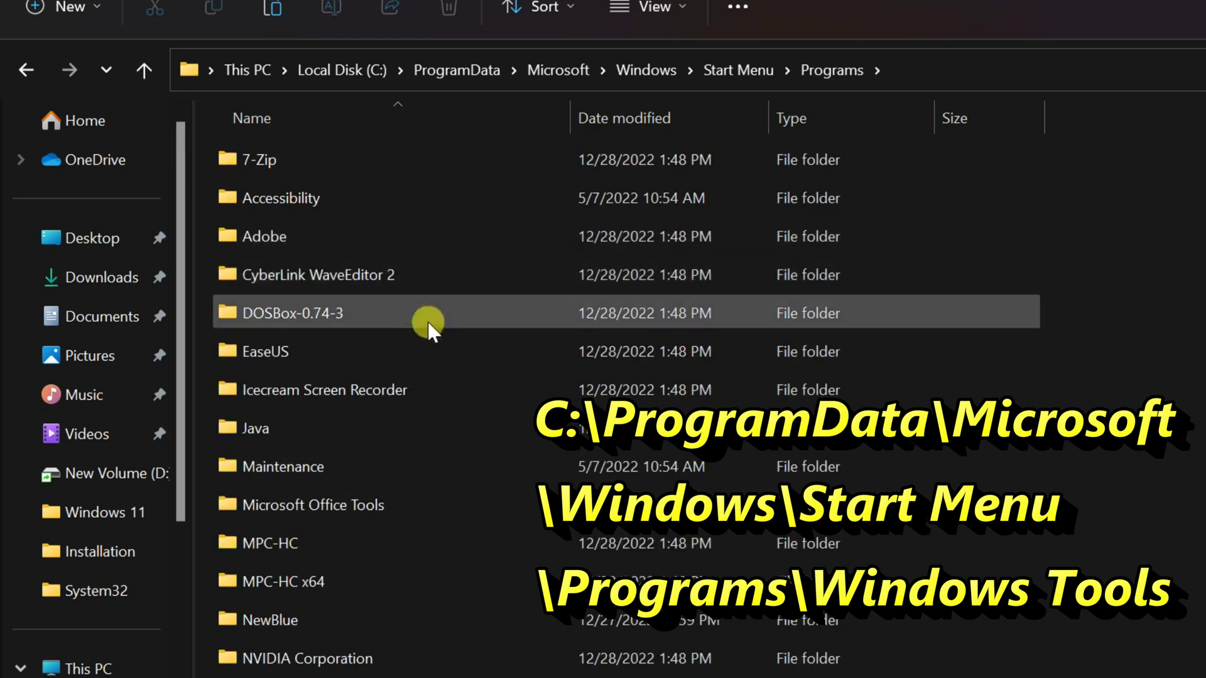
pyautogui.scroll(-4, 400, 442)
pyautogui.scroll(-3, 394, 489)
pyautogui.scroll(-3, 395, 489)
pyautogui.scroll(3, 395, 489)
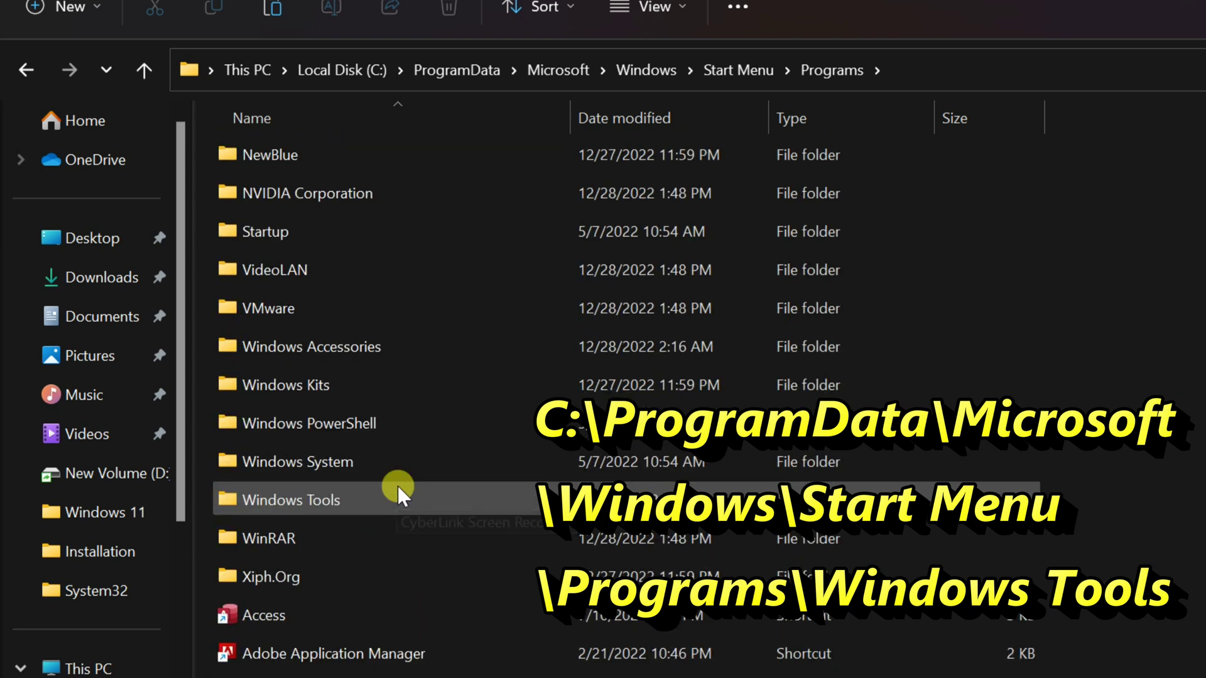
pyautogui.click(255, 503)
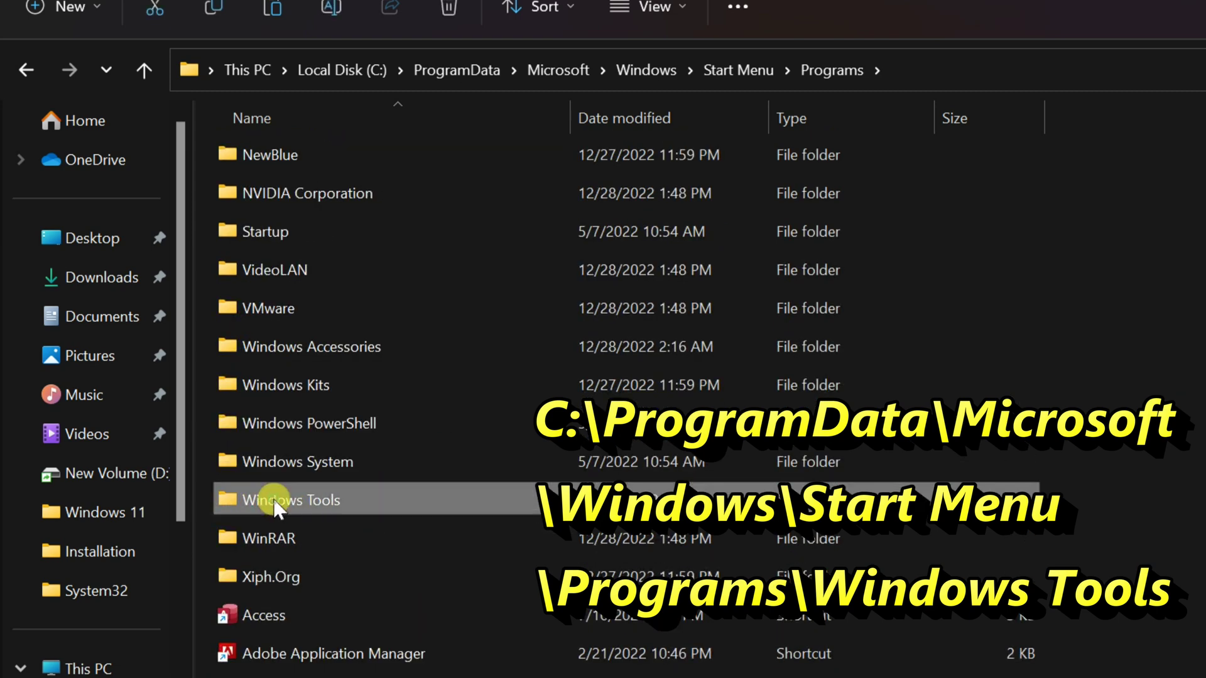
pyautogui.doubleClick(420, 503)
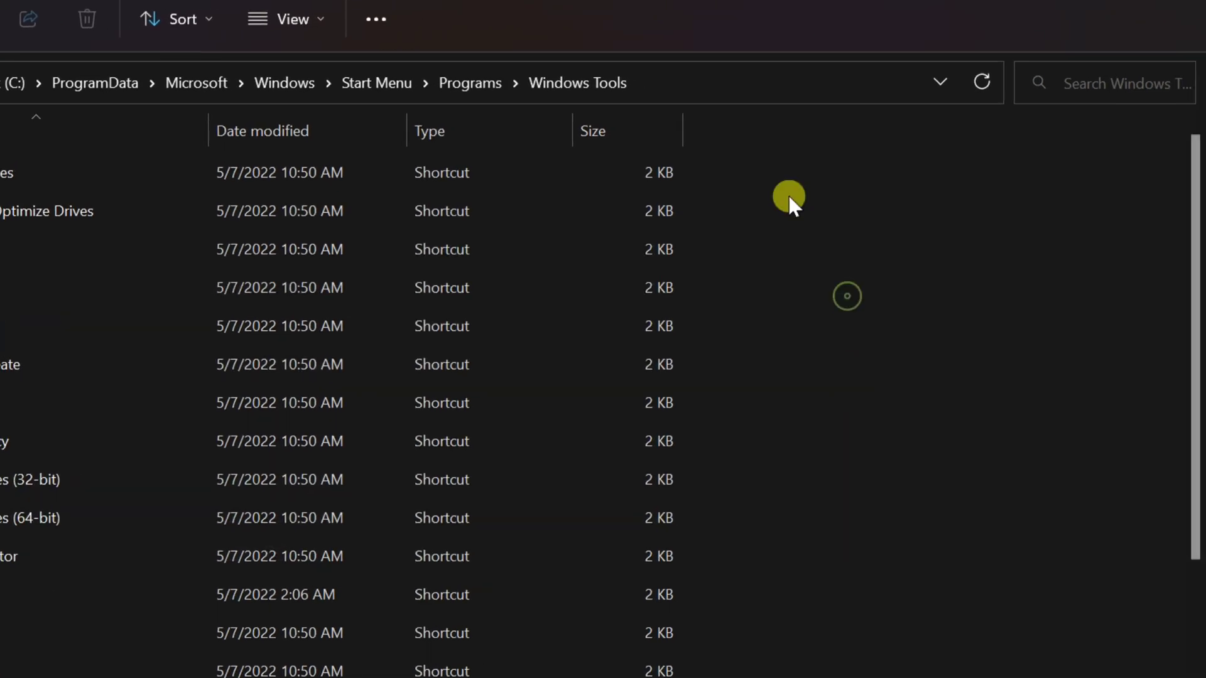
# Paste the shortcut into Windows Tools with administrator approval and close the window.
pyautogui.rightClick(789, 194)
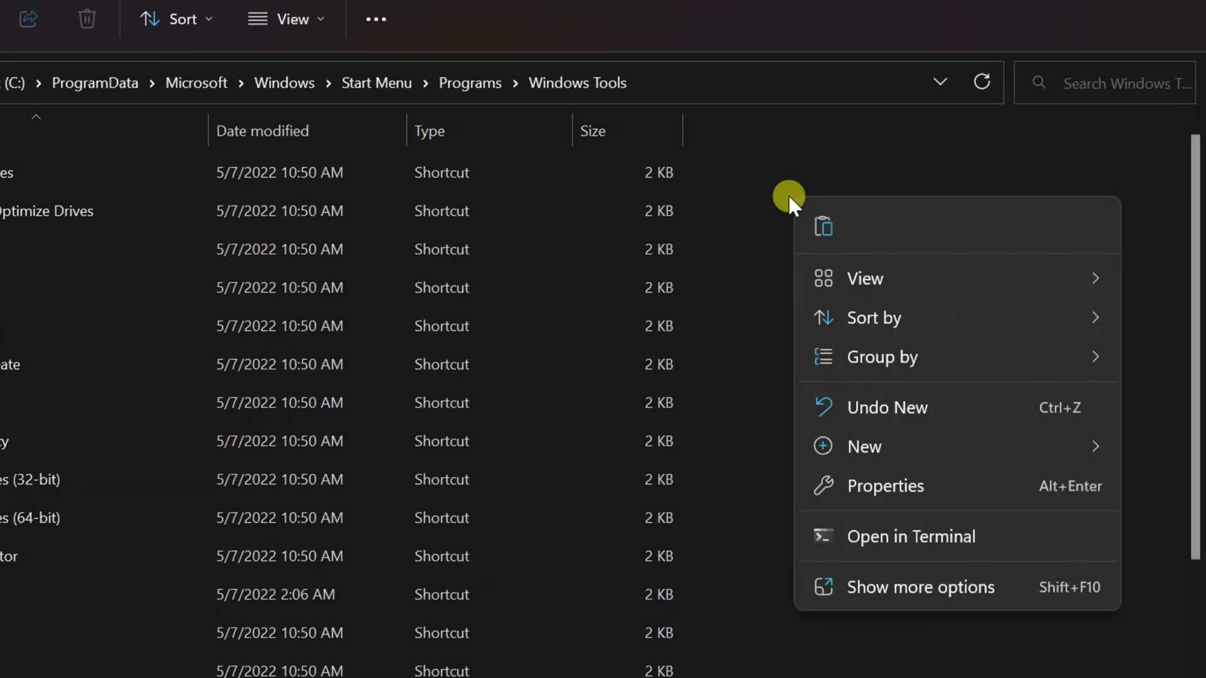
pyautogui.click(824, 227)
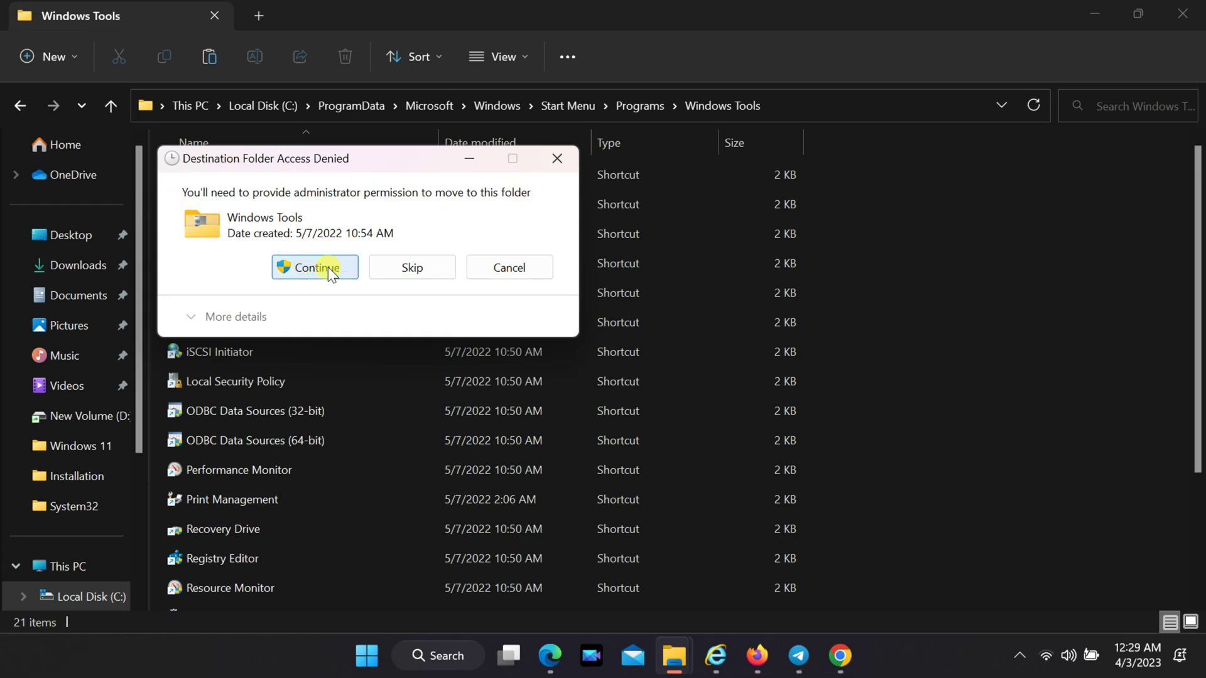
pyautogui.click(328, 266)
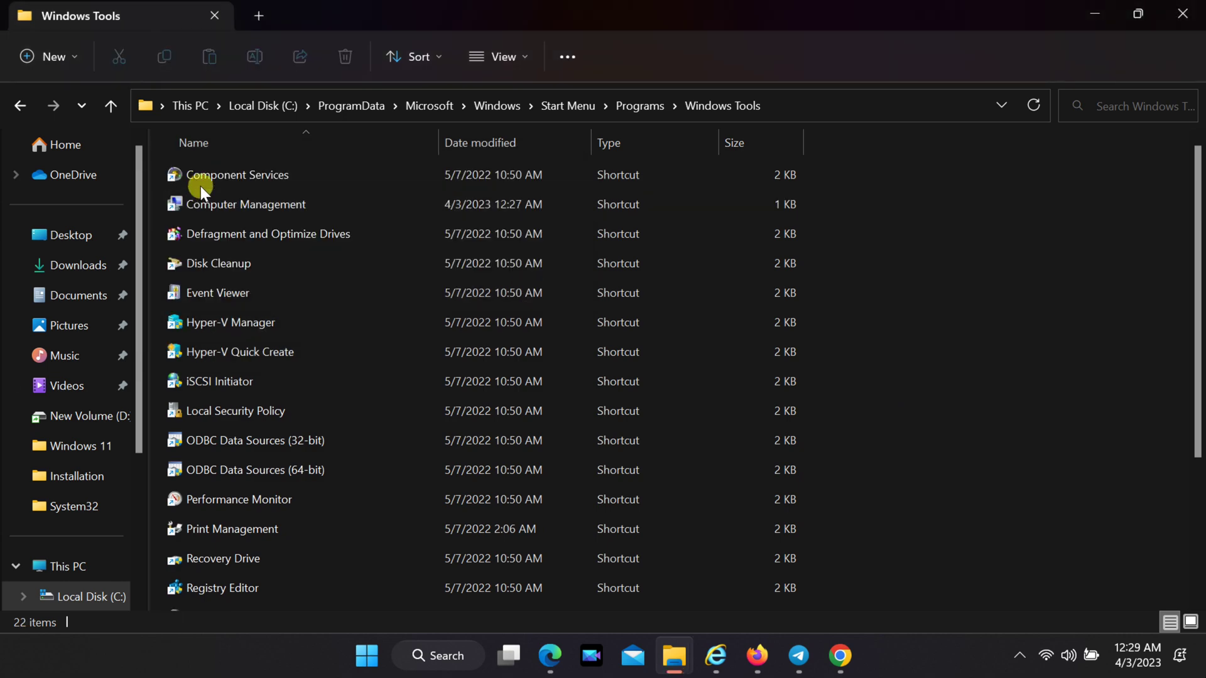
pyautogui.click(1183, 14)
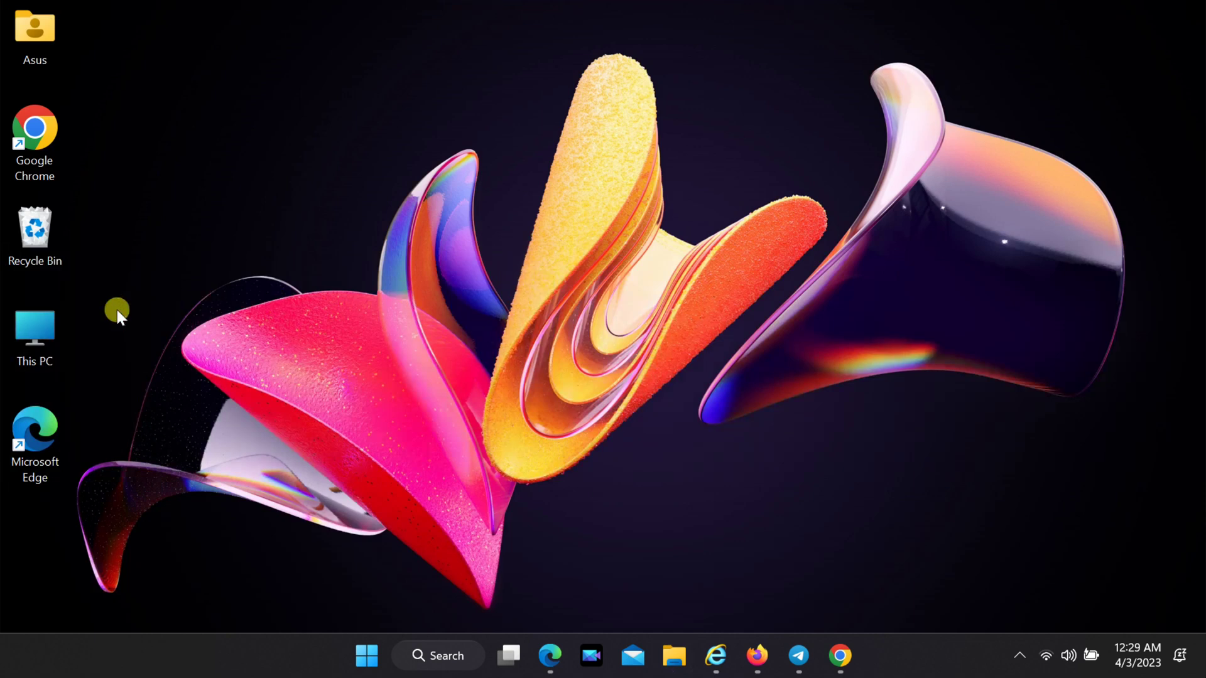
# Bring up the context menu for This PC on the desktop.
pyautogui.rightClick(26, 328)
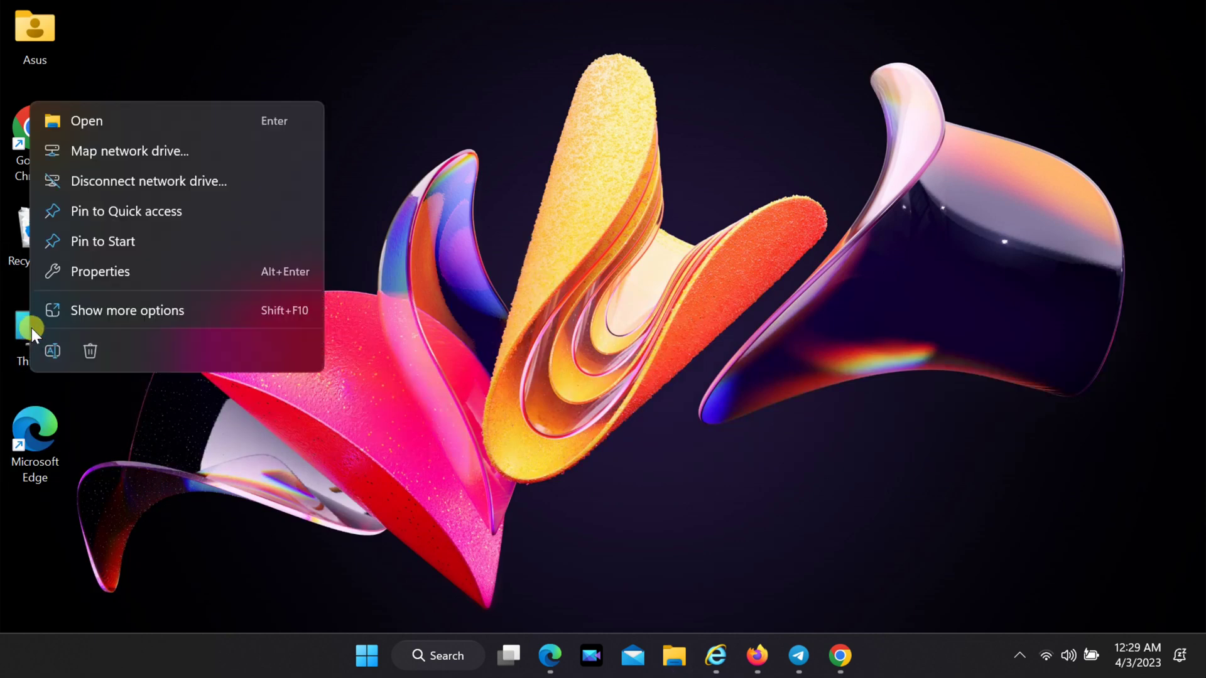